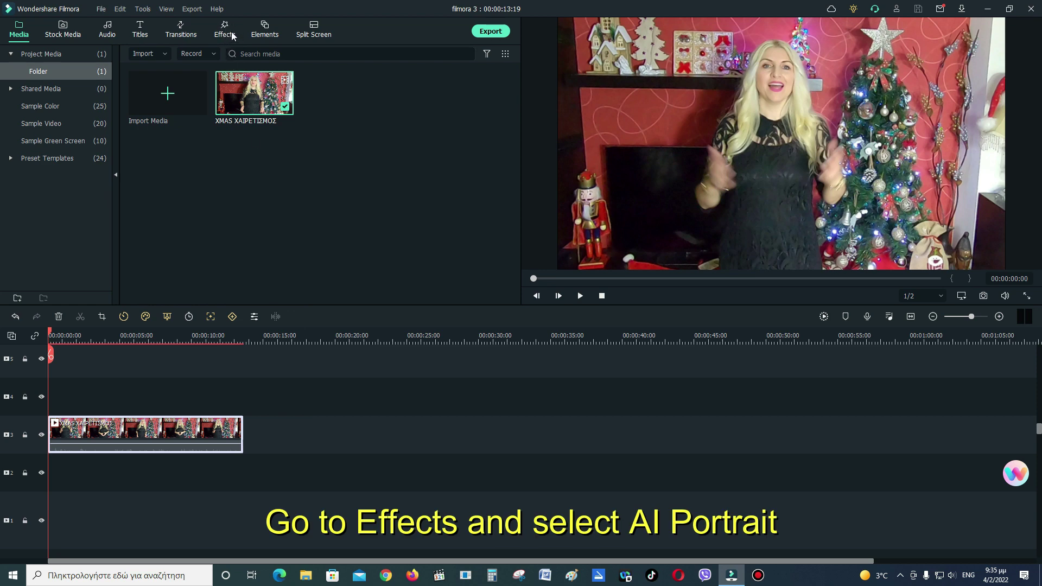
- Apply the AI Portrait effect Human Segmentation to the XMAS ΧΑΙΡΕΤΙΣΜΟΣ clip on track 3 and preview the result
click(224, 36)
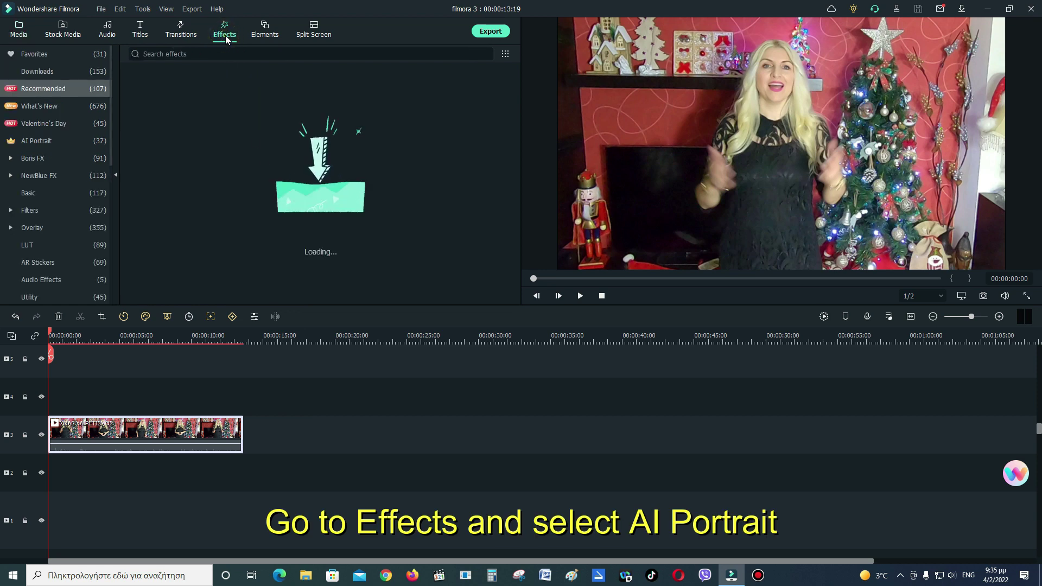
click(39, 141)
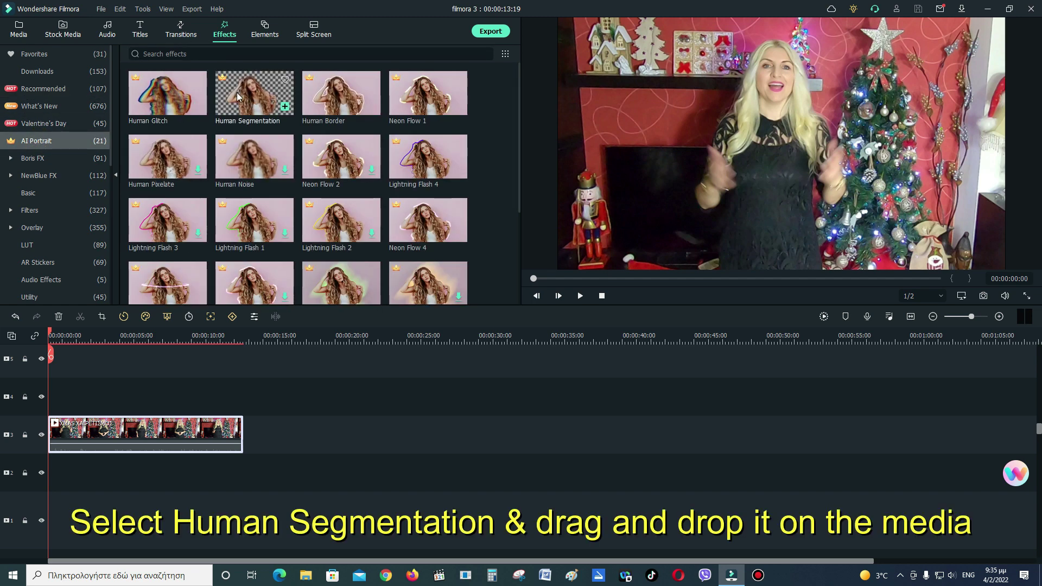
drag(237, 98, 124, 424)
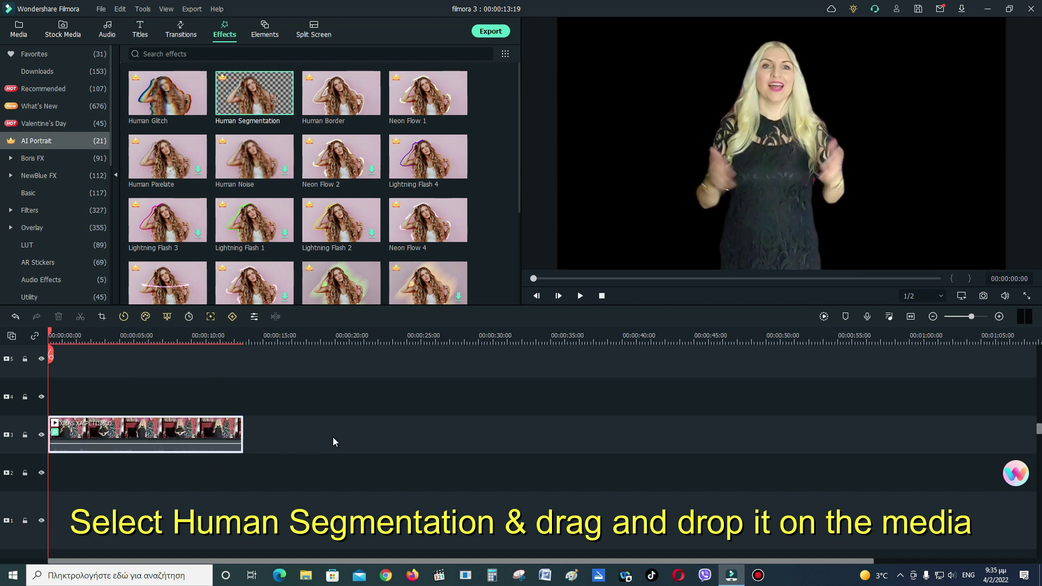
click(582, 296)
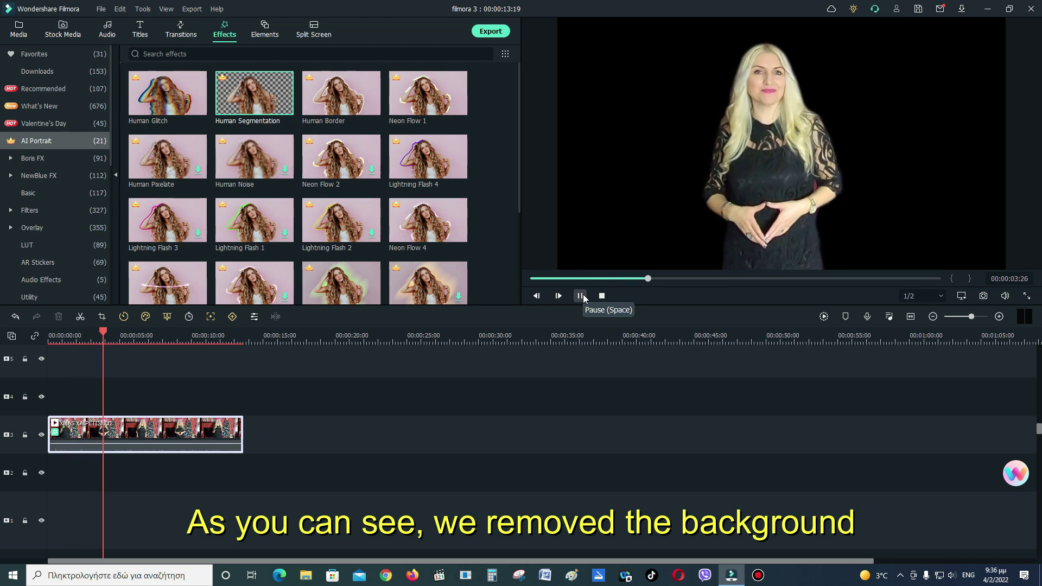
click(580, 295)
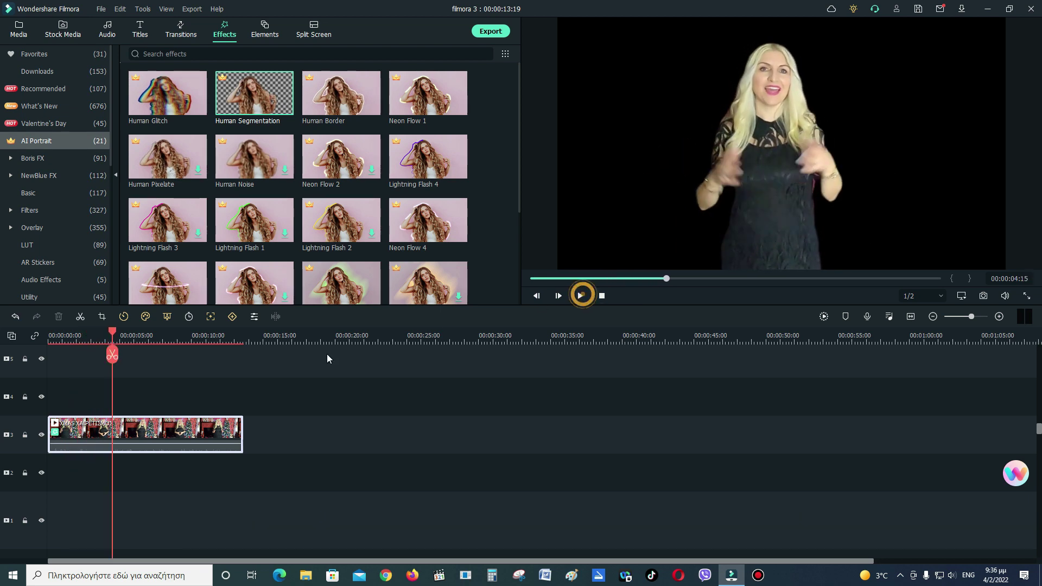
- Open the clip's Human Segmentation effect settings, try an Edge Thickness of 14.58 and reset it to the default
double_click(164, 430)
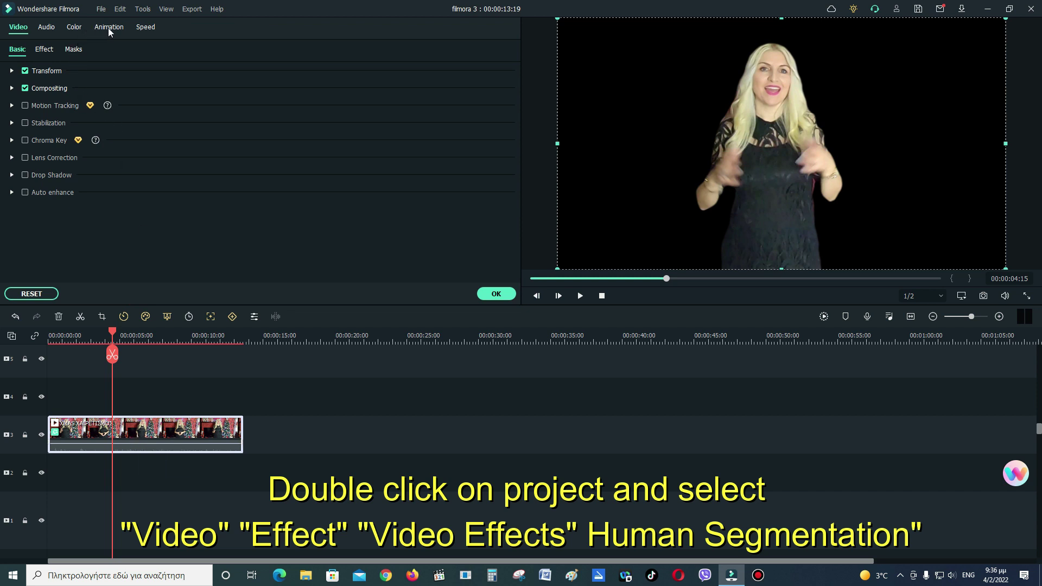
click(44, 50)
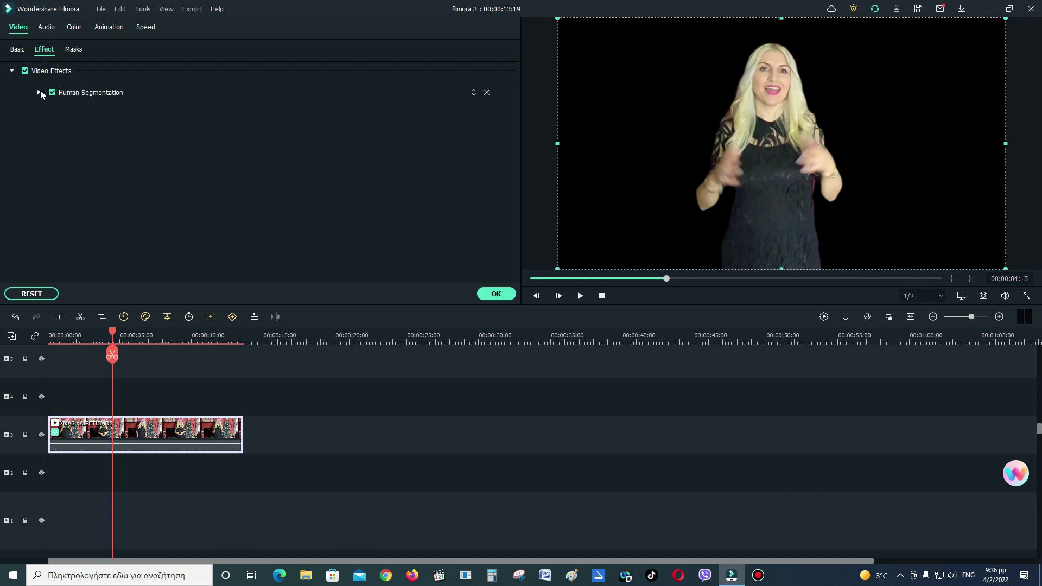
click(39, 91)
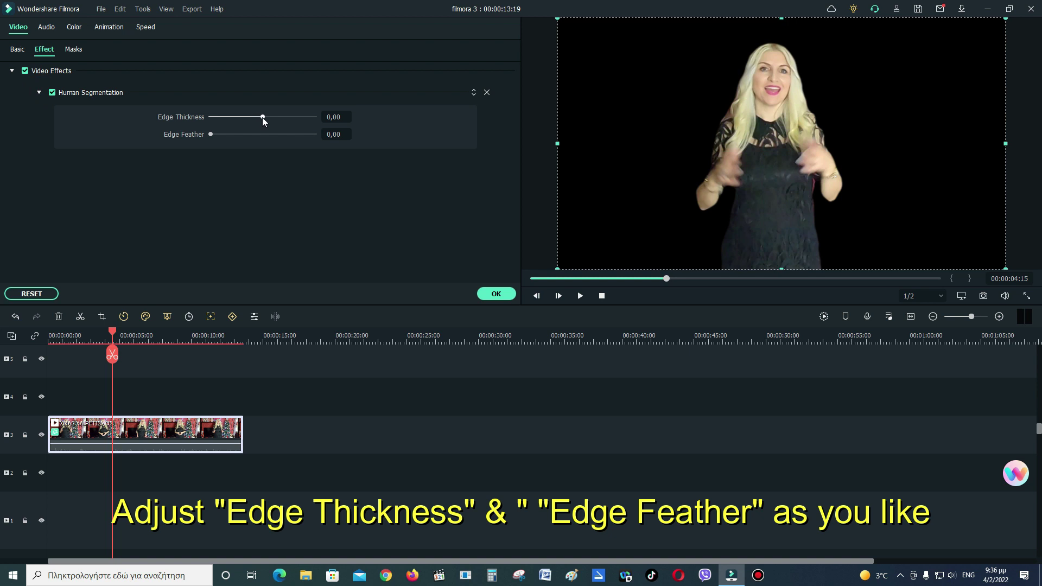
mouse_move(263, 118)
mouse_down()
mouse_move(296, 124)
mouse_move(270, 117)
mouse_up()
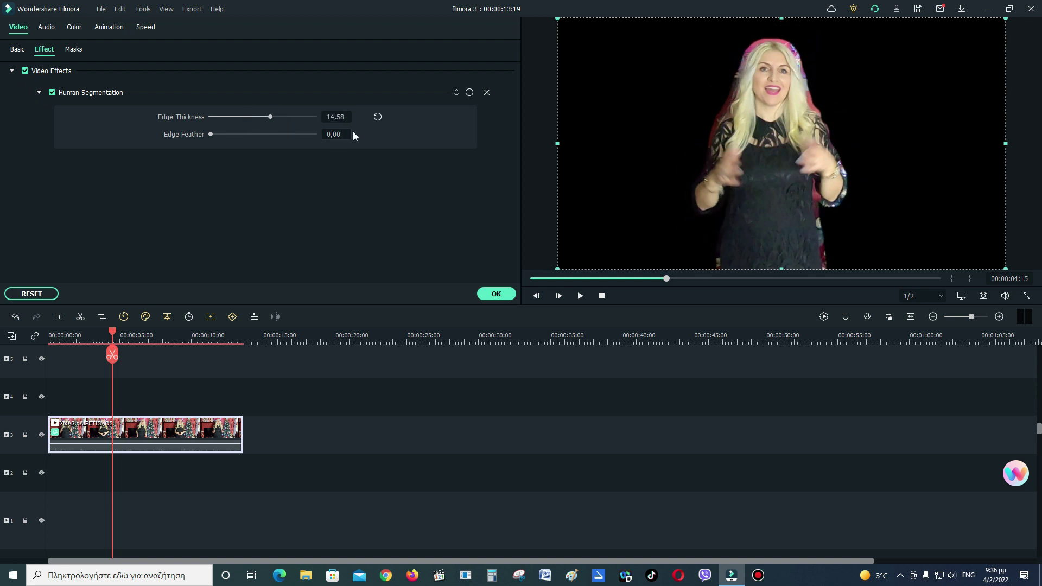
click(376, 117)
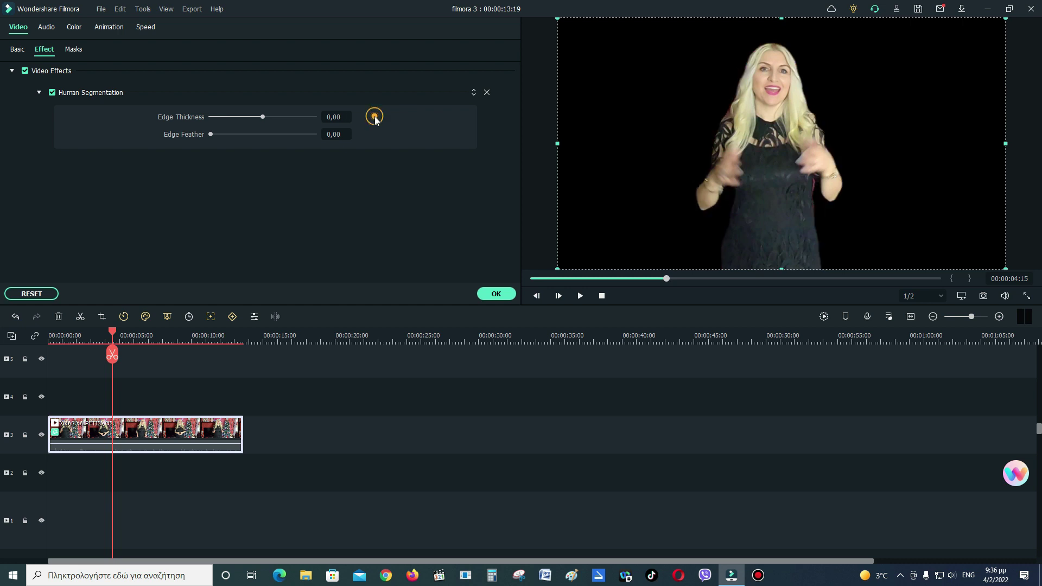
- Set the Human Segmentation effect's Edge Feather to 10, apply the settings and preview the clip
drag(210, 134, 328, 145)
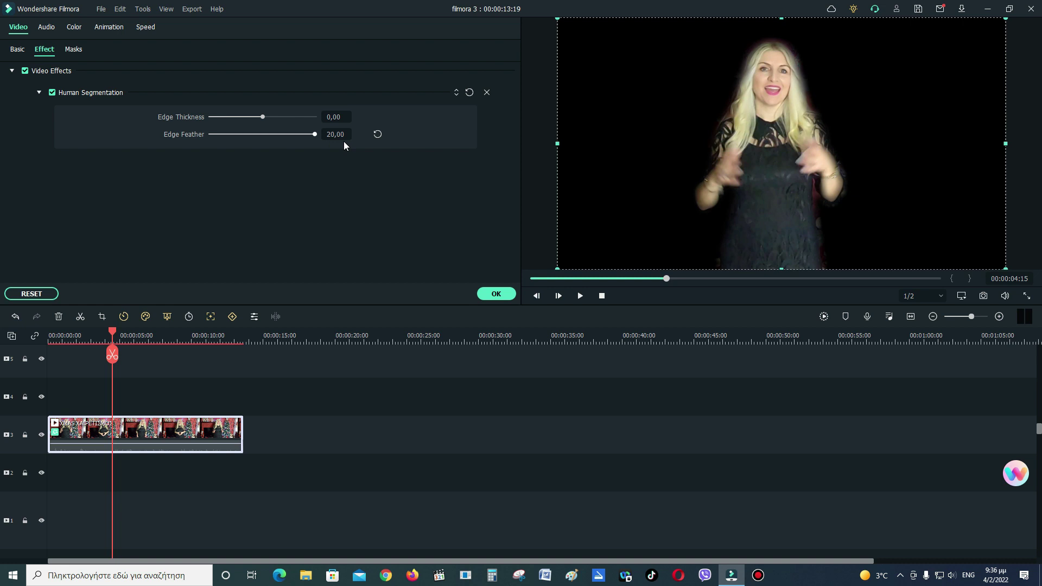
click(336, 134)
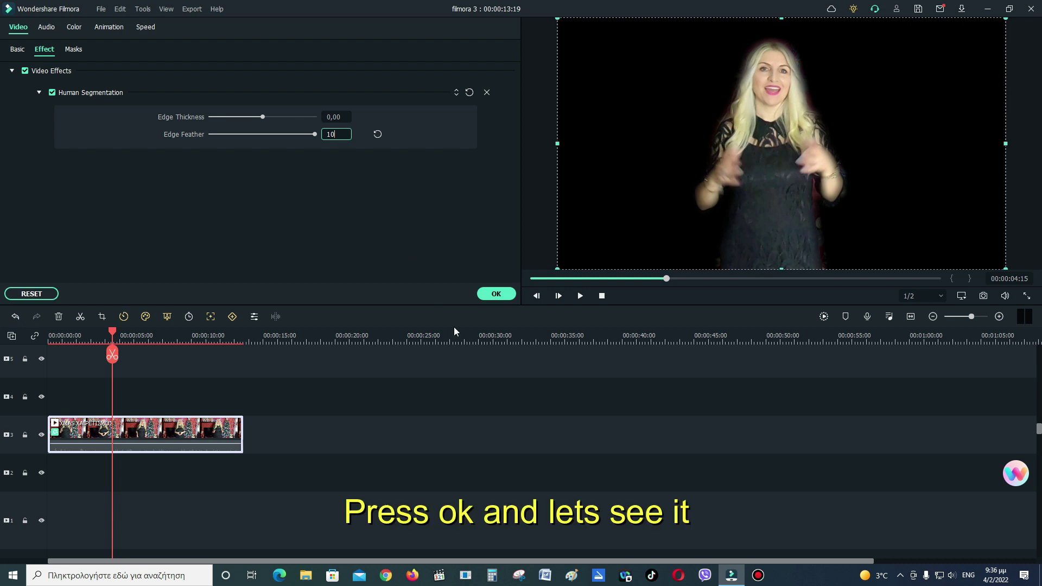
click(497, 296)
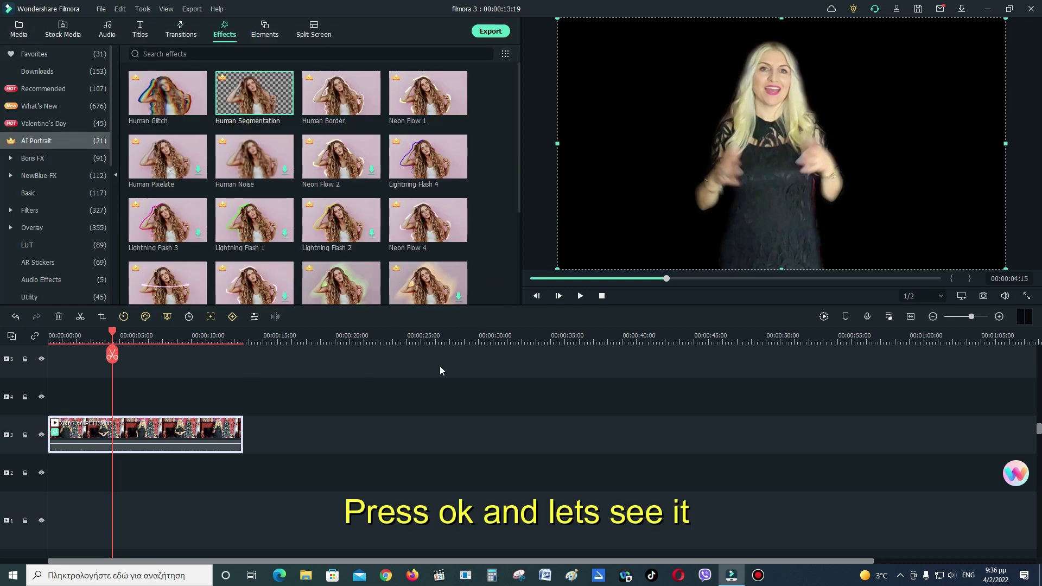
click(579, 296)
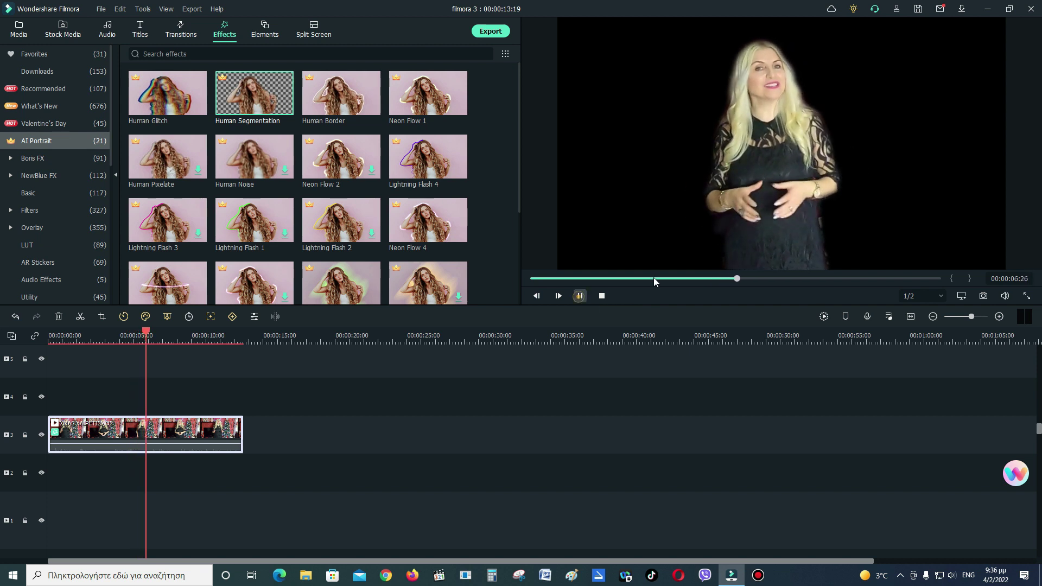
click(580, 296)
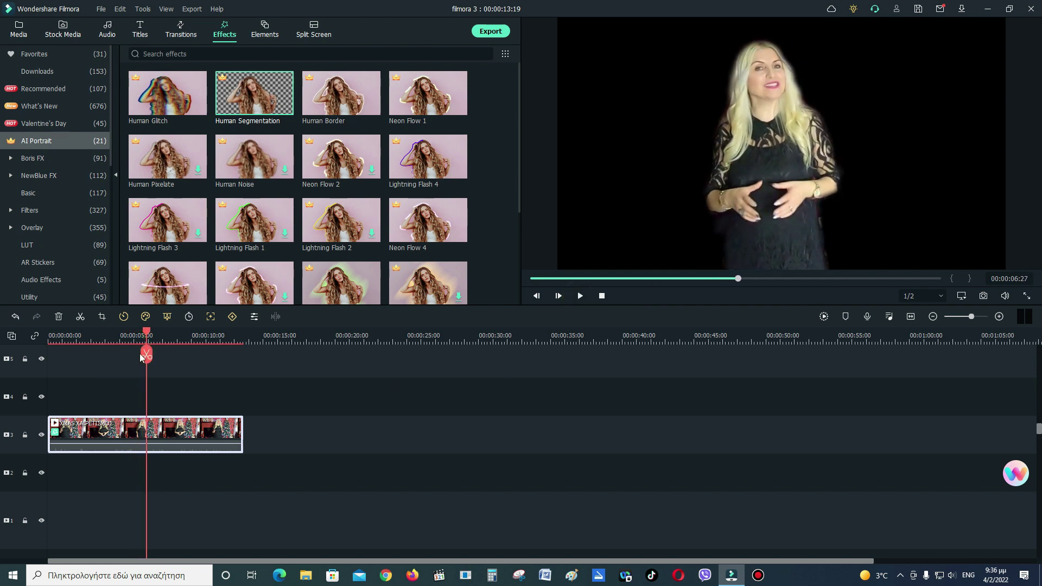
- Place the sample video Countdown 8 at the start of track 2, keeping the 1920 x 1080 30fps project settings, and preview it
drag(145, 335, 50, 354)
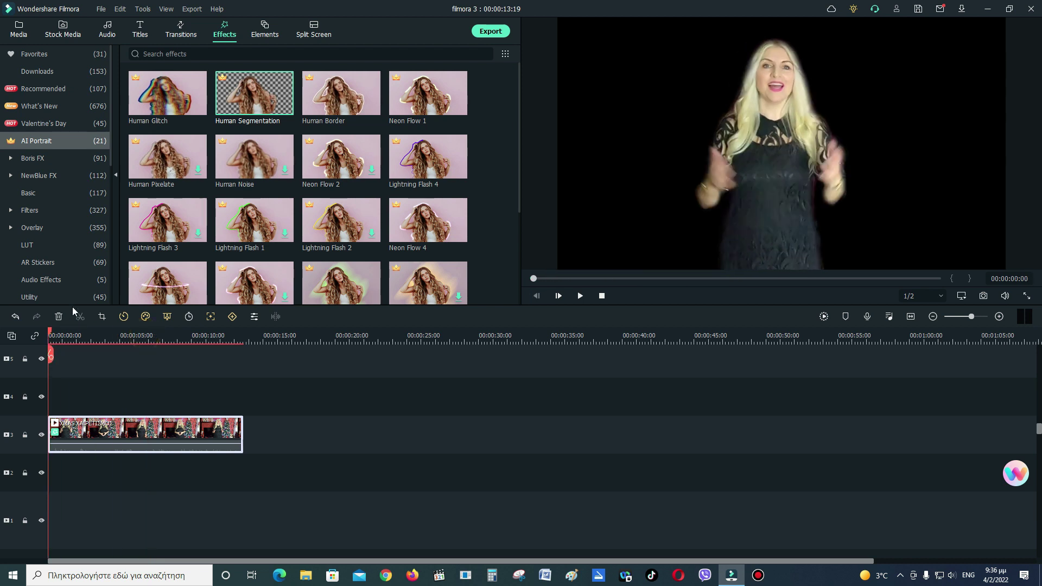
click(18, 28)
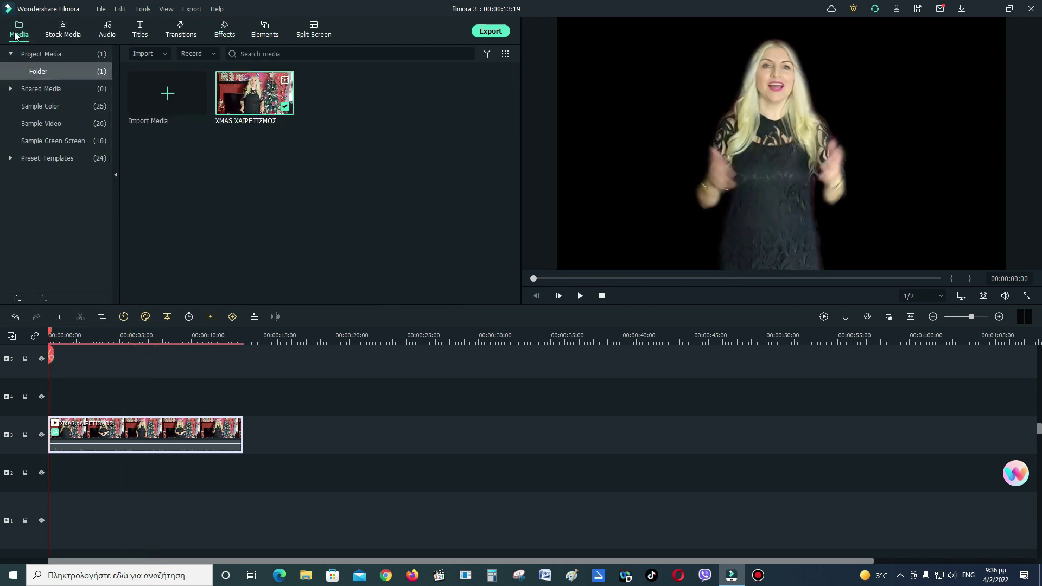
click(40, 122)
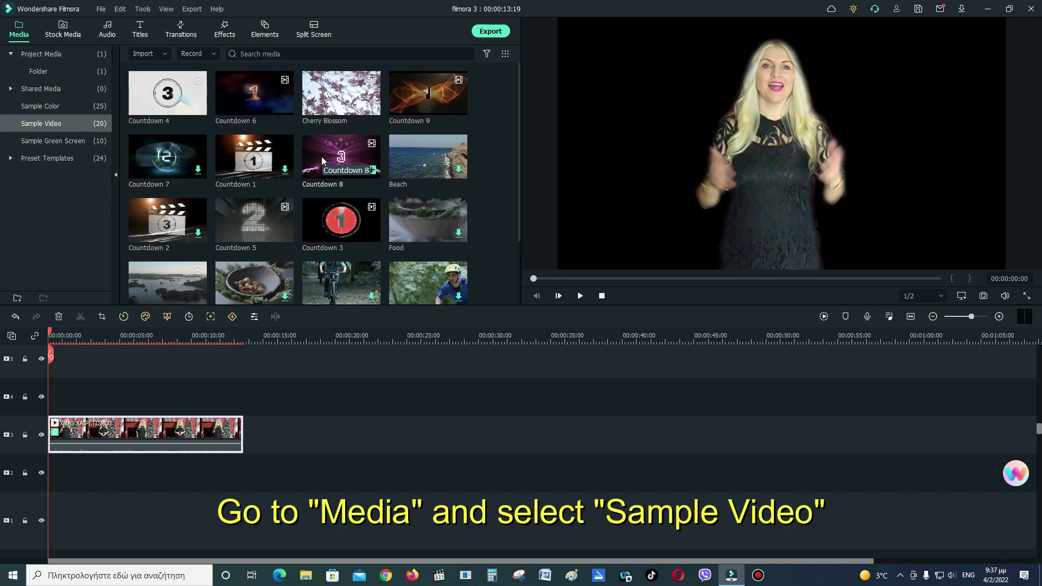
drag(322, 156, 51, 457)
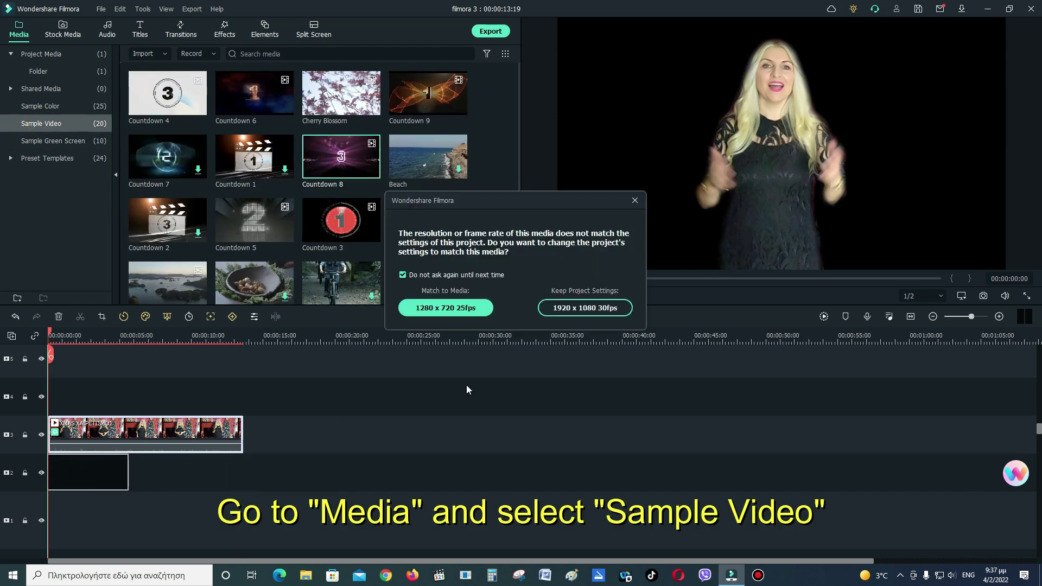
click(624, 307)
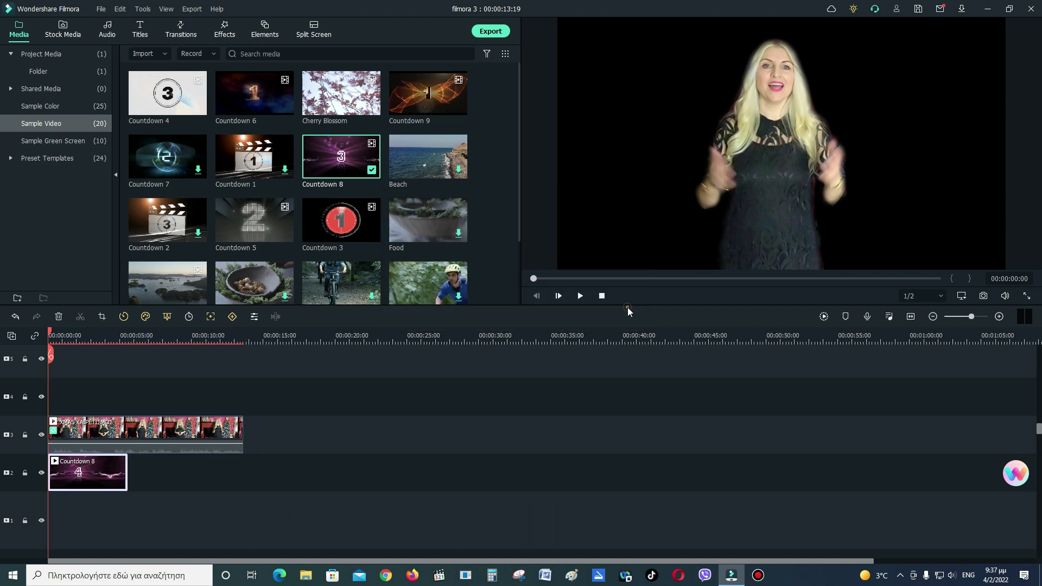
click(580, 296)
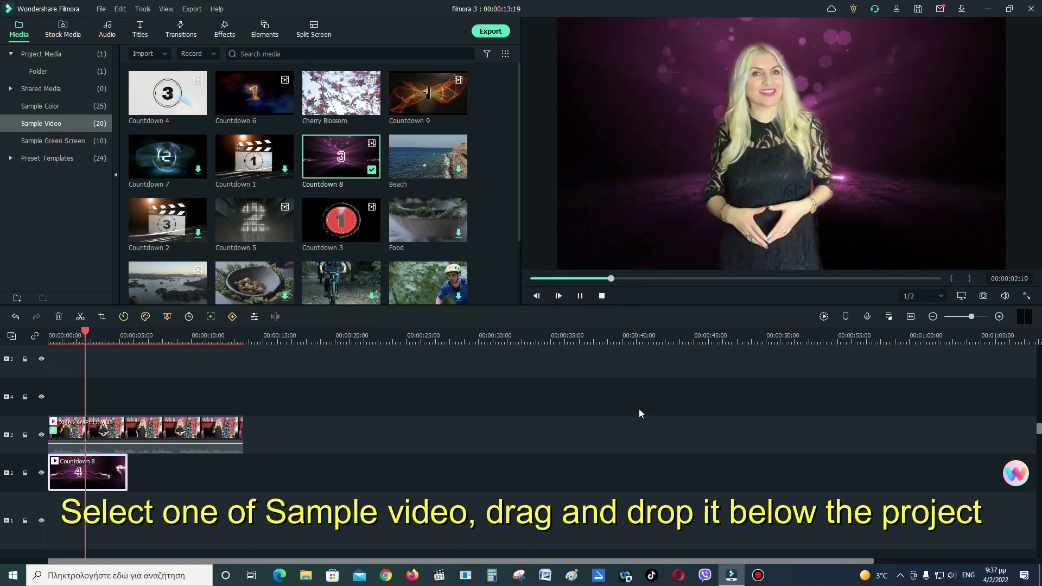
key(space)
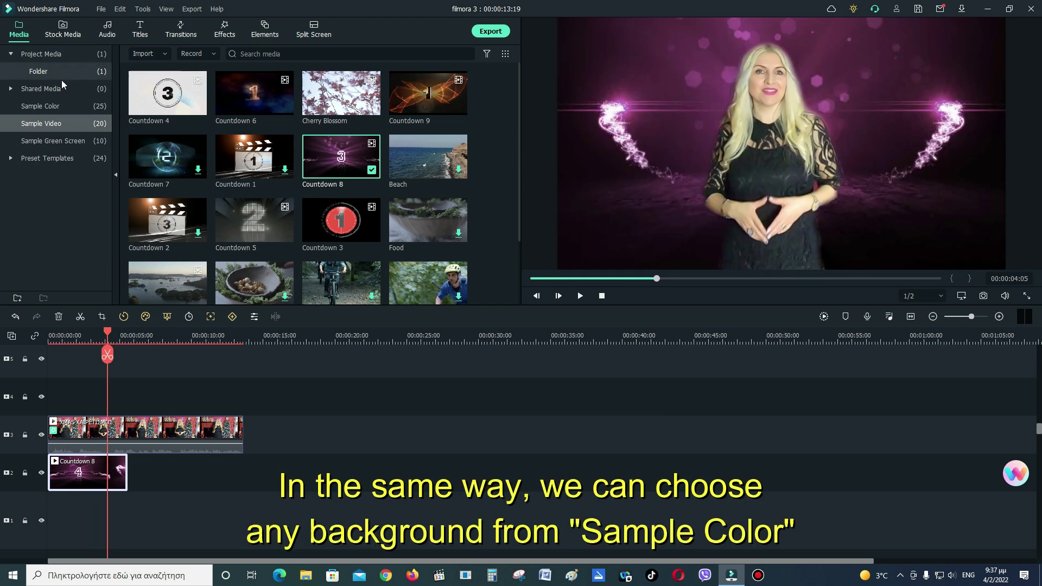
- Try the Gradient 7 sample color as a background after Countdown 8 on track 2, preview it and delete it
click(59, 101)
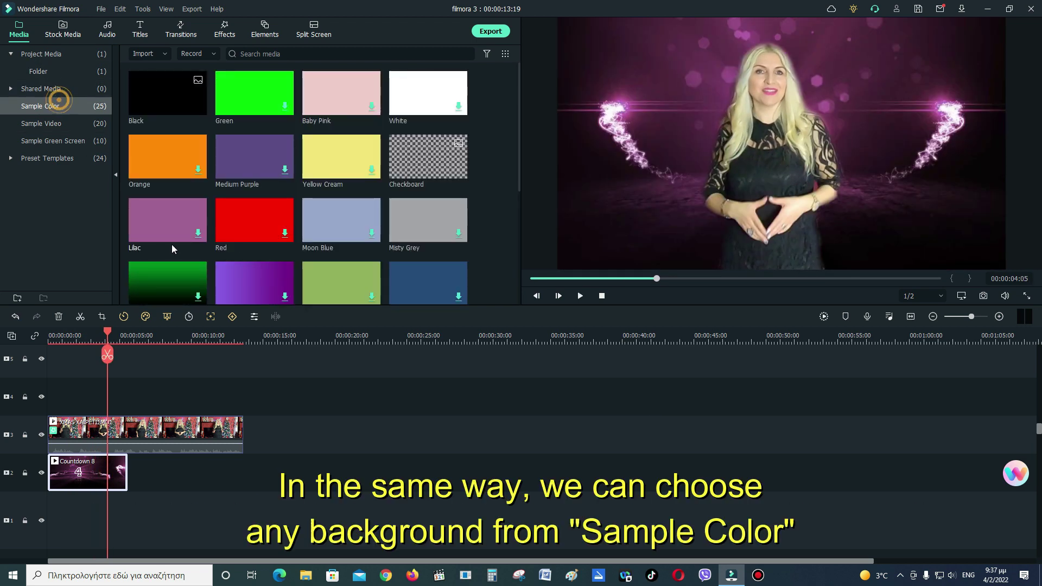
scroll(350, 235, down, 4)
drag(334, 206, 134, 477)
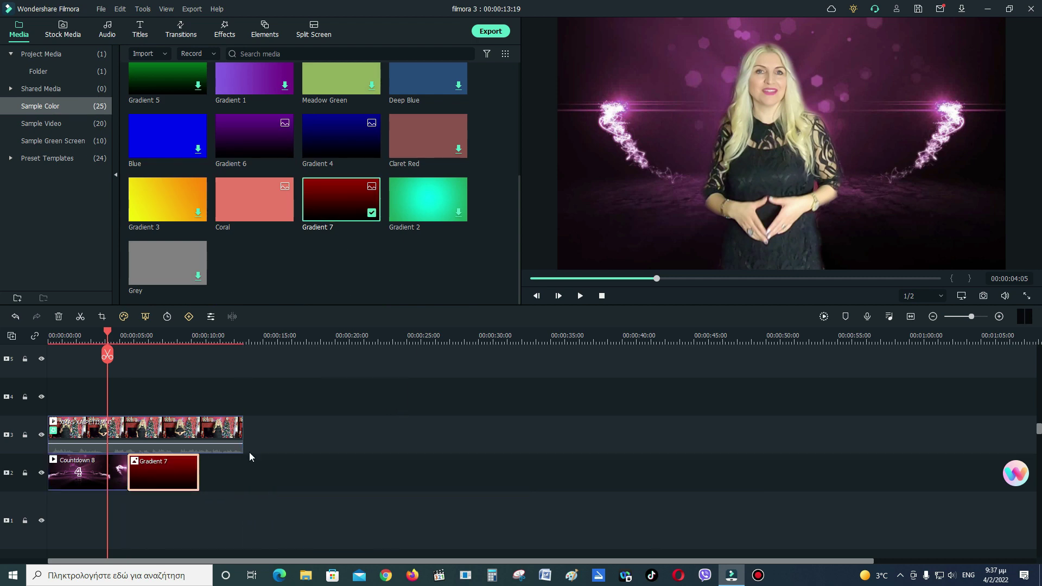
click(583, 298)
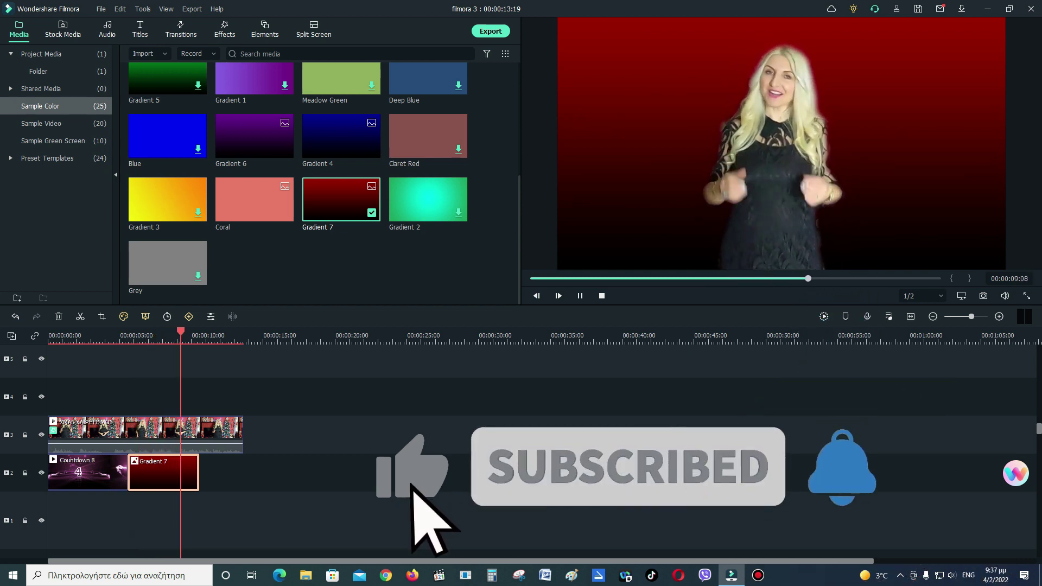
key(space)
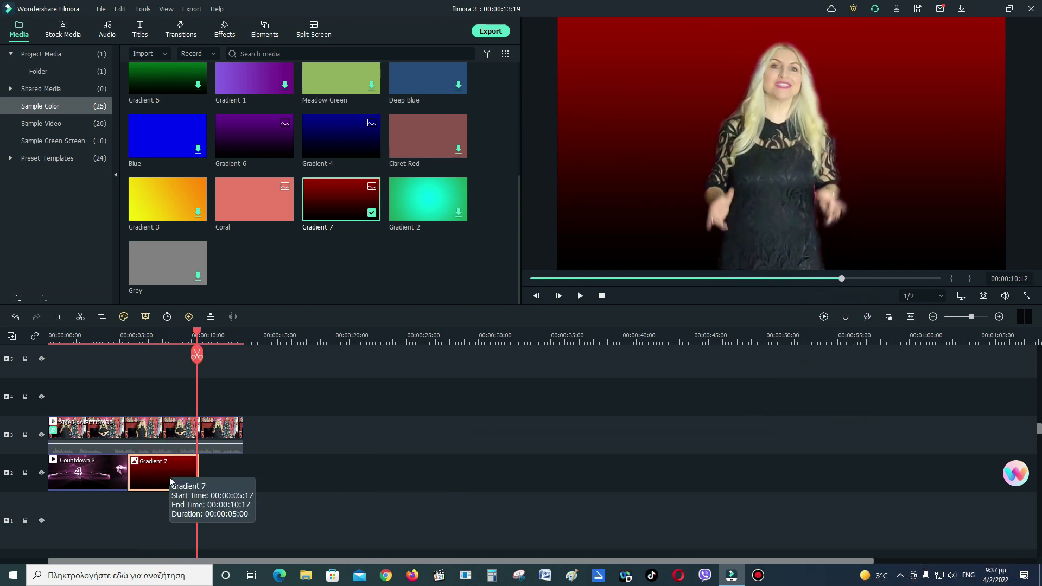
key(Delete)
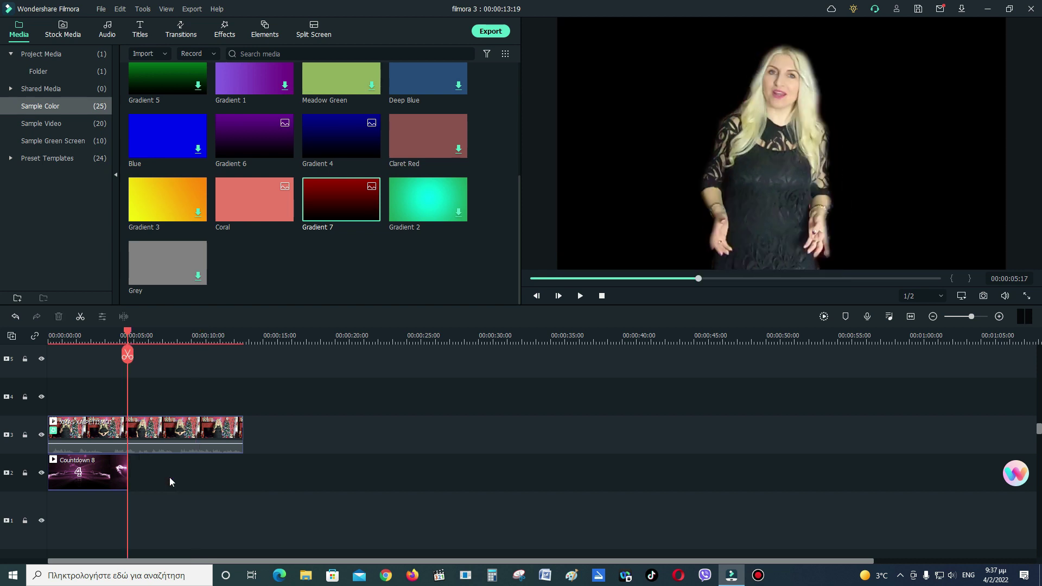
- Add the green aurora video from Pixabay stock media to the timeline in HD 1280x720
click(62, 35)
click(31, 106)
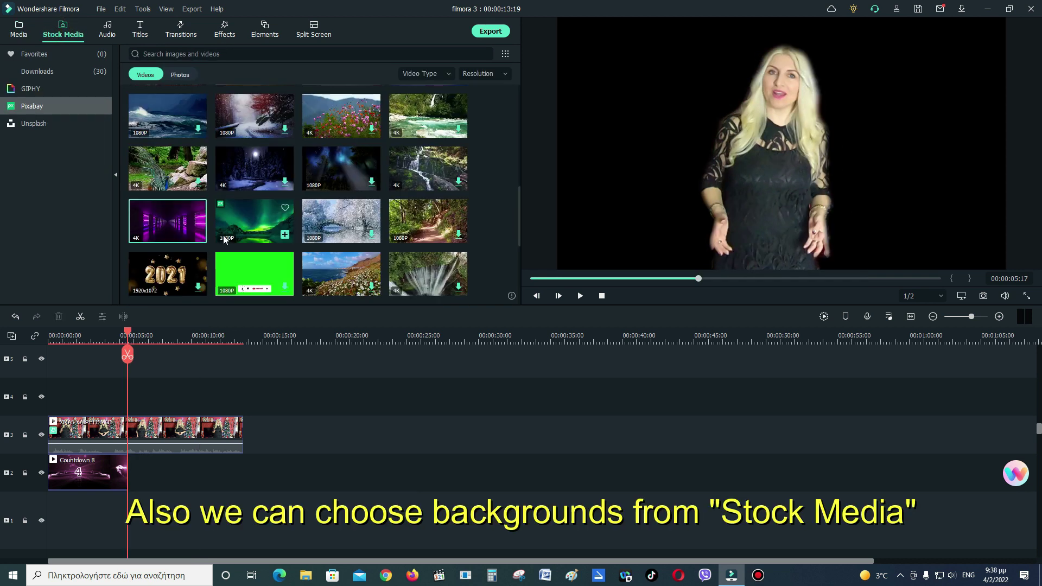
click(285, 235)
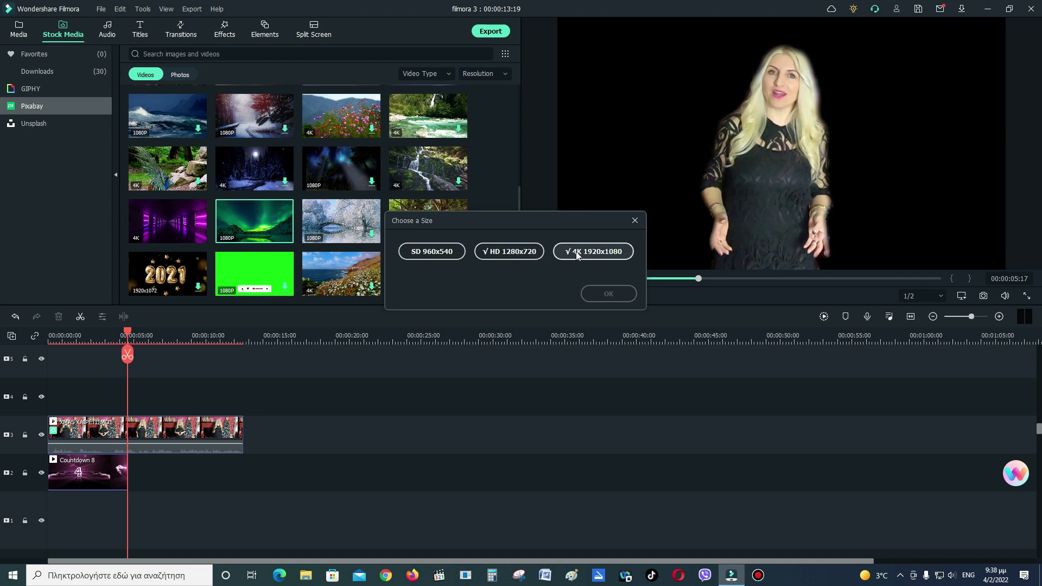
click(513, 251)
click(612, 300)
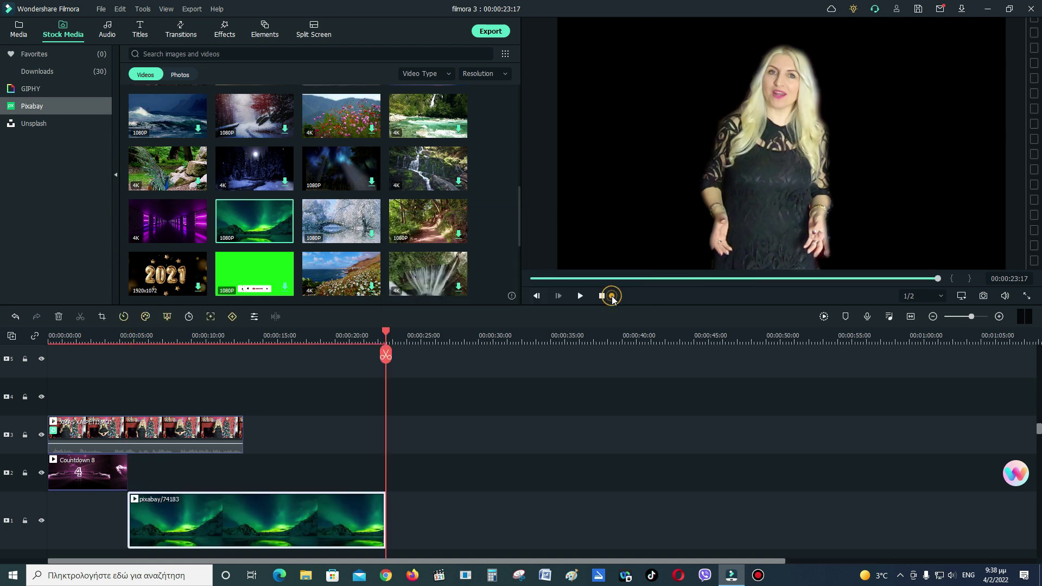
- Move the aurora clip to track 2 directly after Countdown 8 and trim its end to match the portrait clip
click(184, 521)
drag(189, 504, 194, 483)
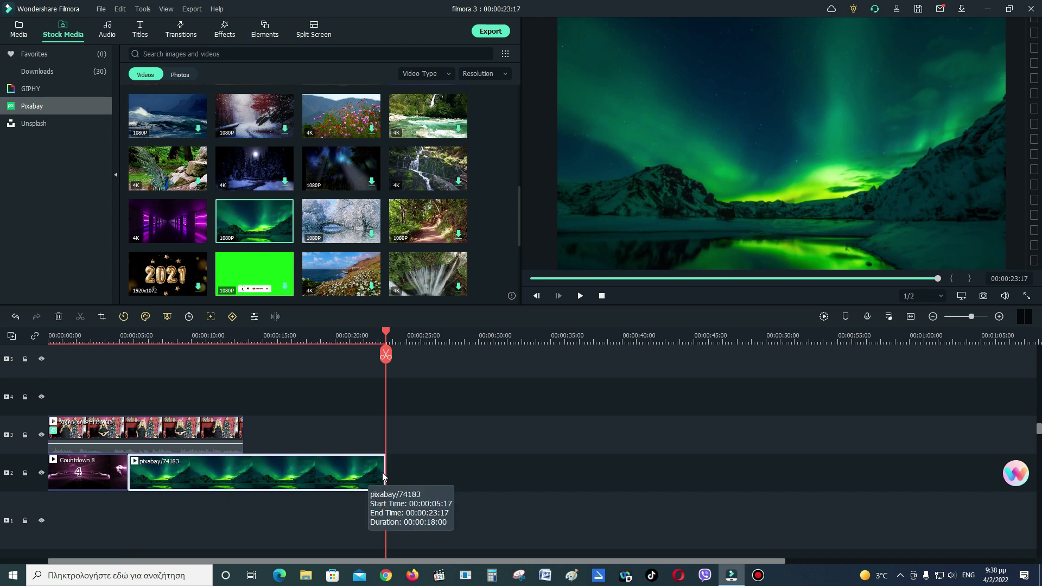
drag(385, 472, 246, 462)
- Play the project from the beginning to review the portrait over both backgrounds
click(385, 331)
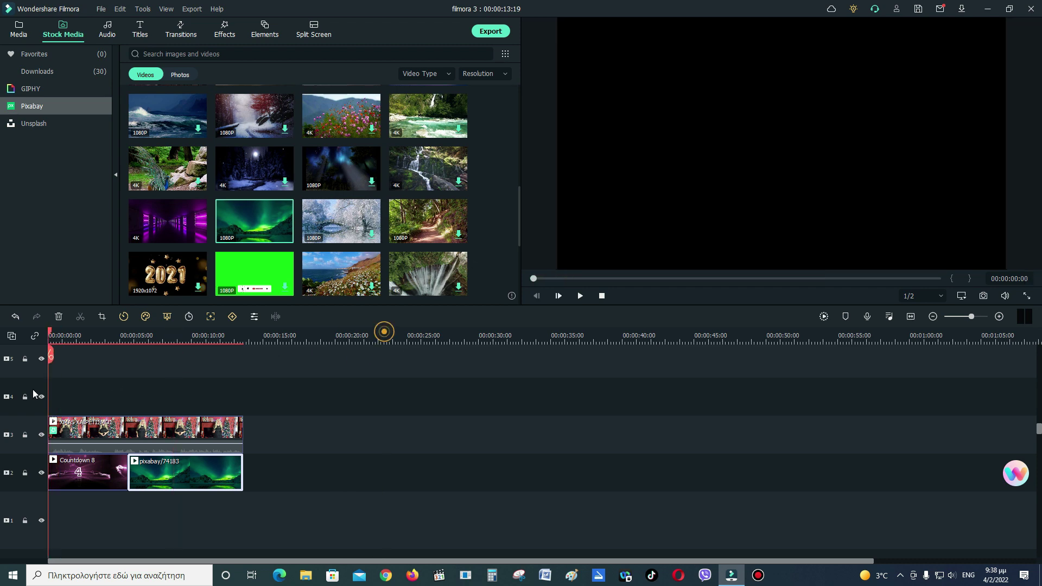
key(Home)
key(space)
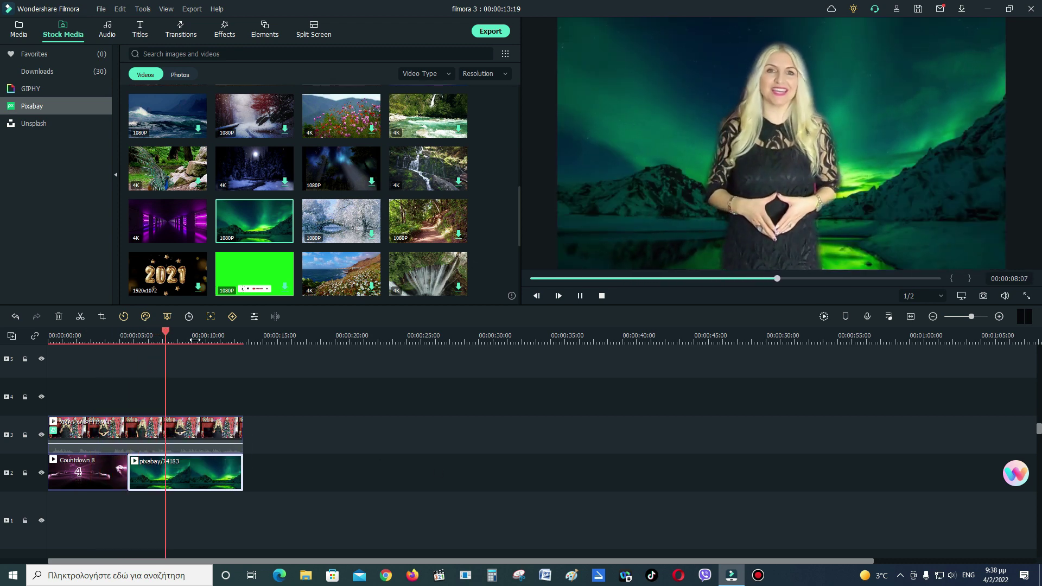
click(579, 297)
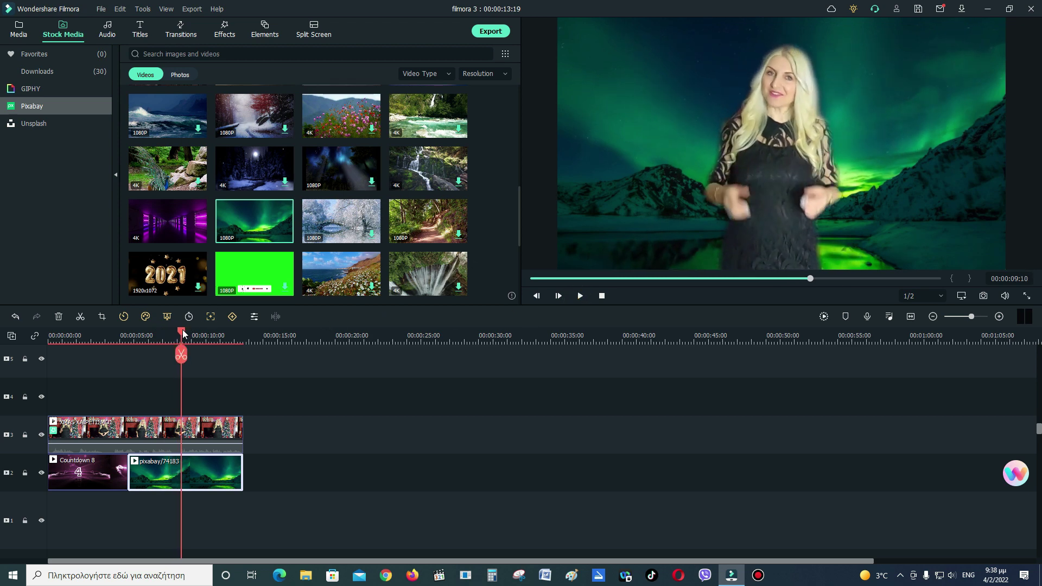
- Add the Education Kids transition from the favorite transitions between Countdown 8 and the aurora clip on track 2
click(113, 335)
click(181, 30)
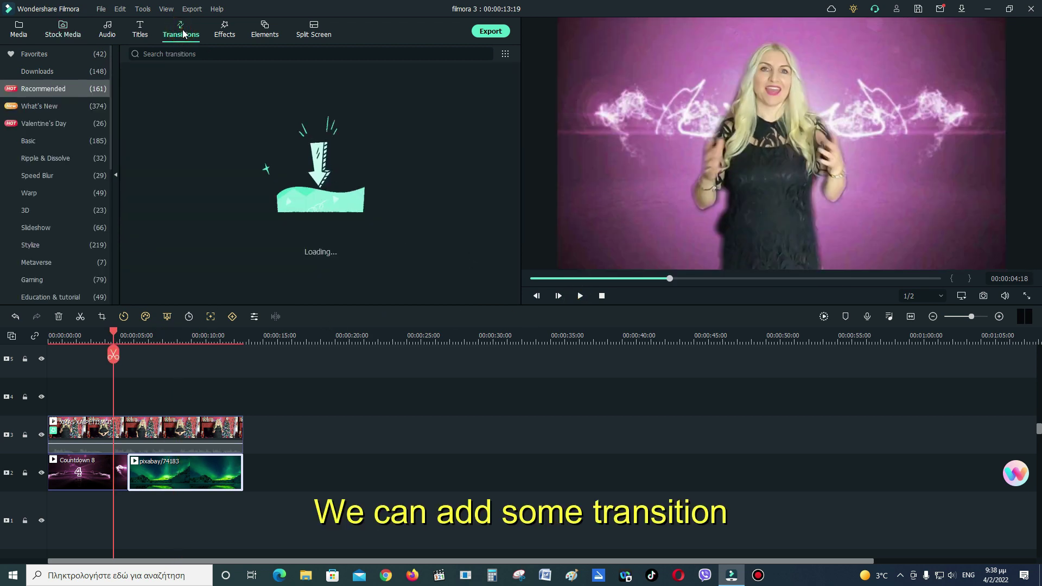
click(57, 52)
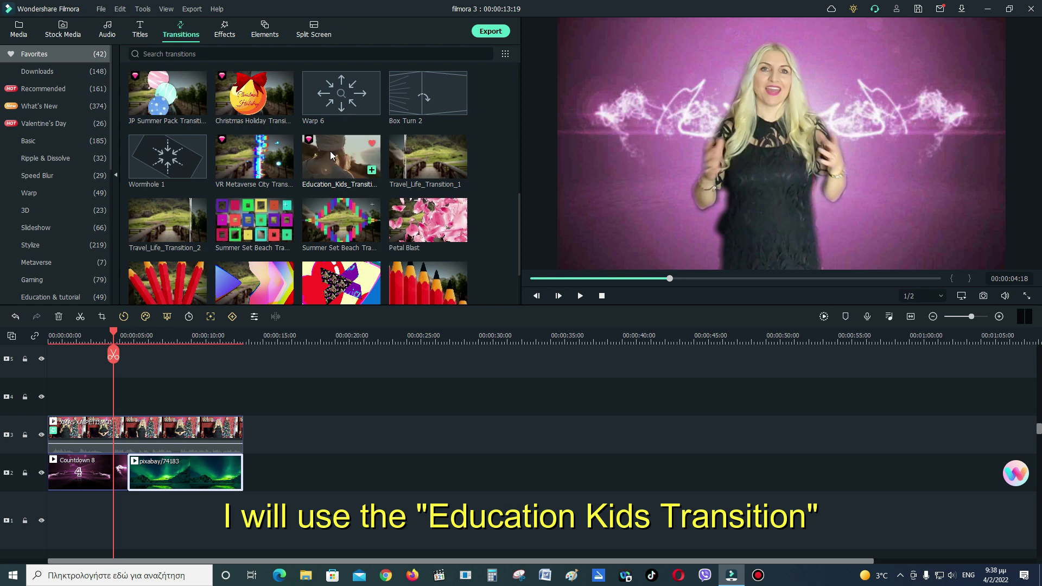
drag(330, 151, 127, 476)
- Set the seconds of the duration to 3 for the transition between the two background clips
double_click(127, 477)
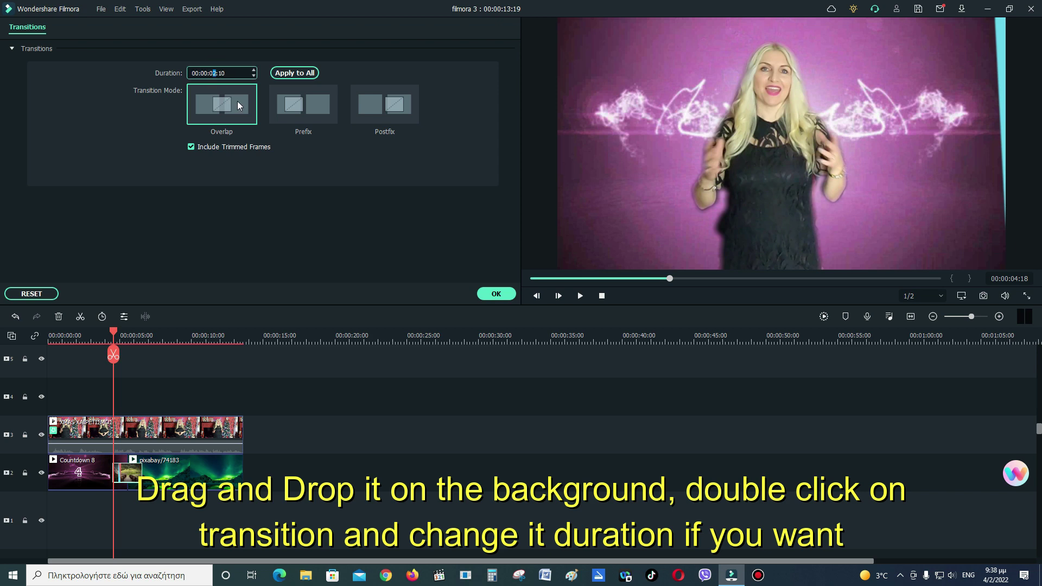
text(3)
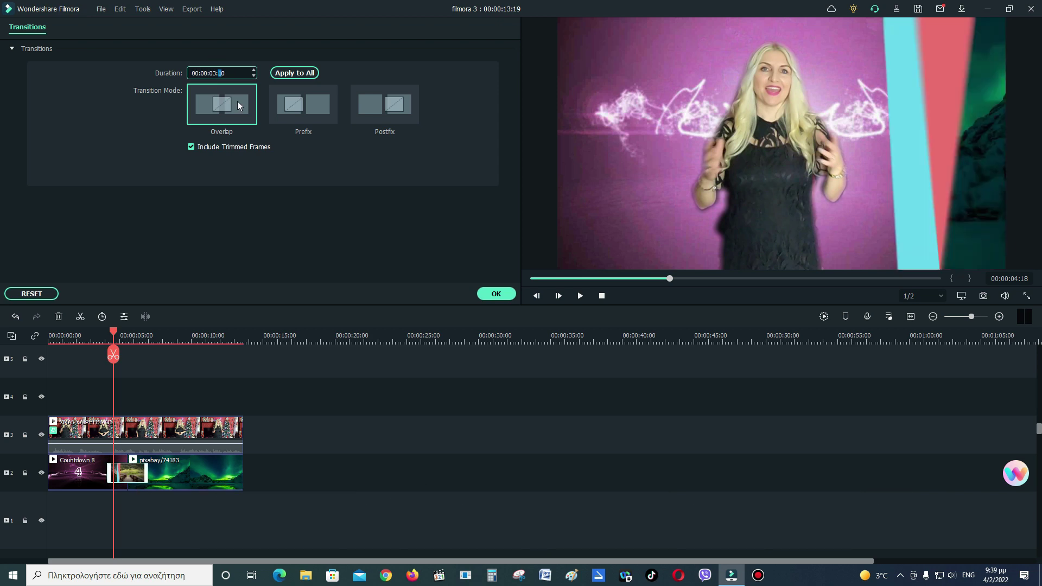
click(500, 293)
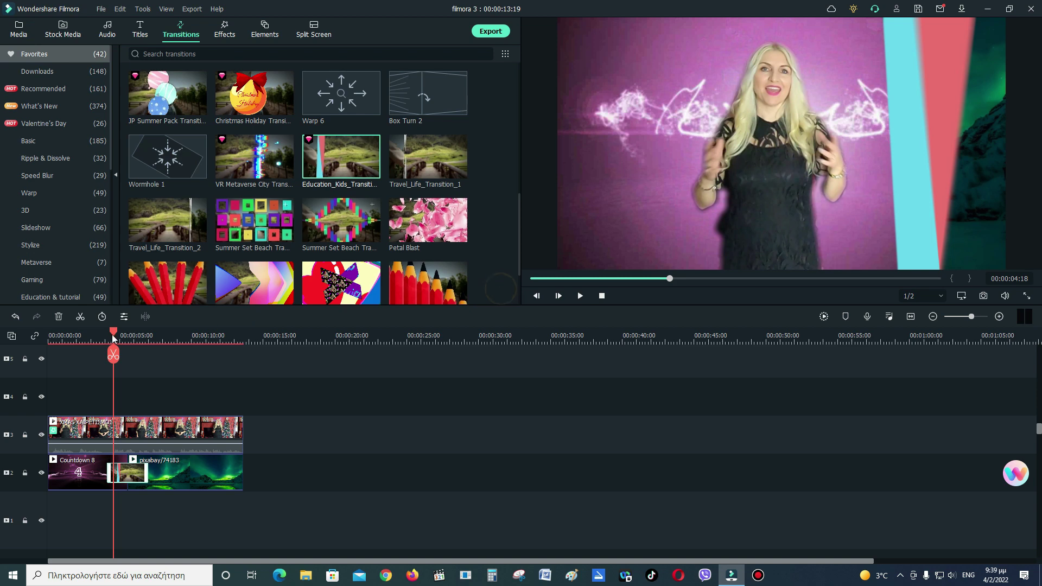
- Play the project from the beginning past the new transition to review the background change
drag(113, 333, 49, 333)
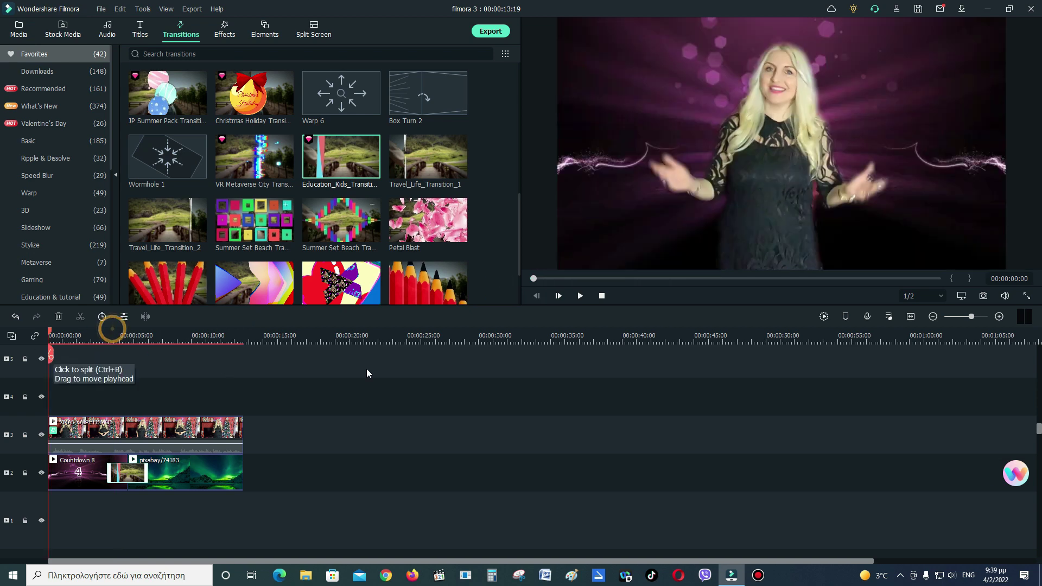
click(580, 297)
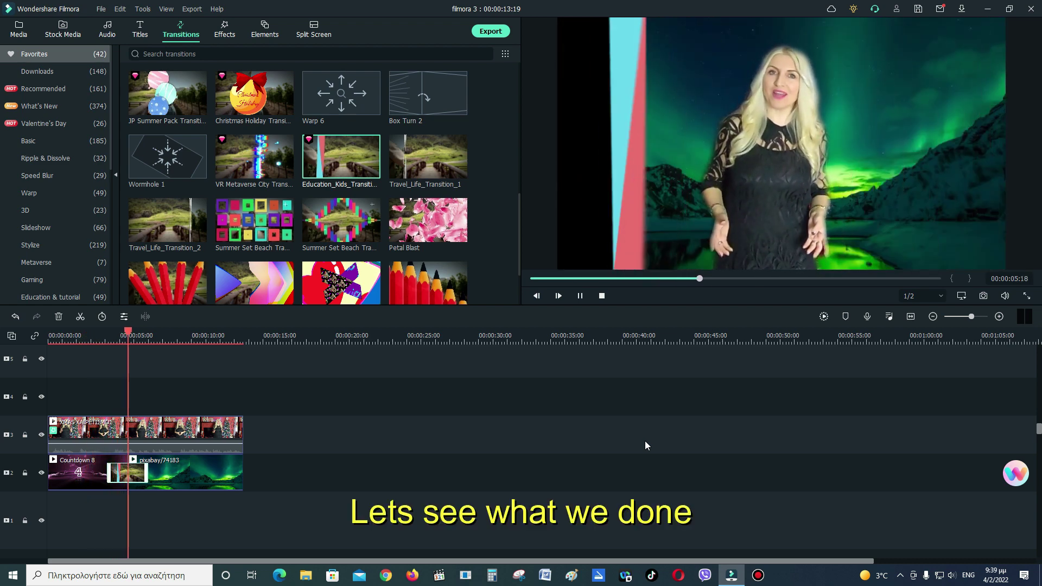
click(580, 296)
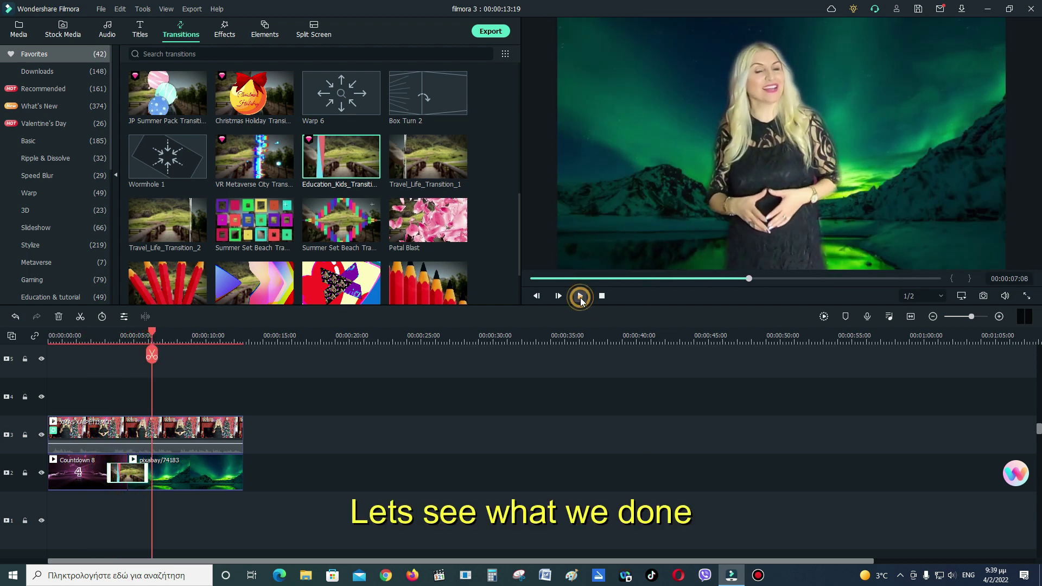
- Paste two copies of the portrait clip and stack them on tracks 4 and 5, aligned with the original's start
right_click(234, 429)
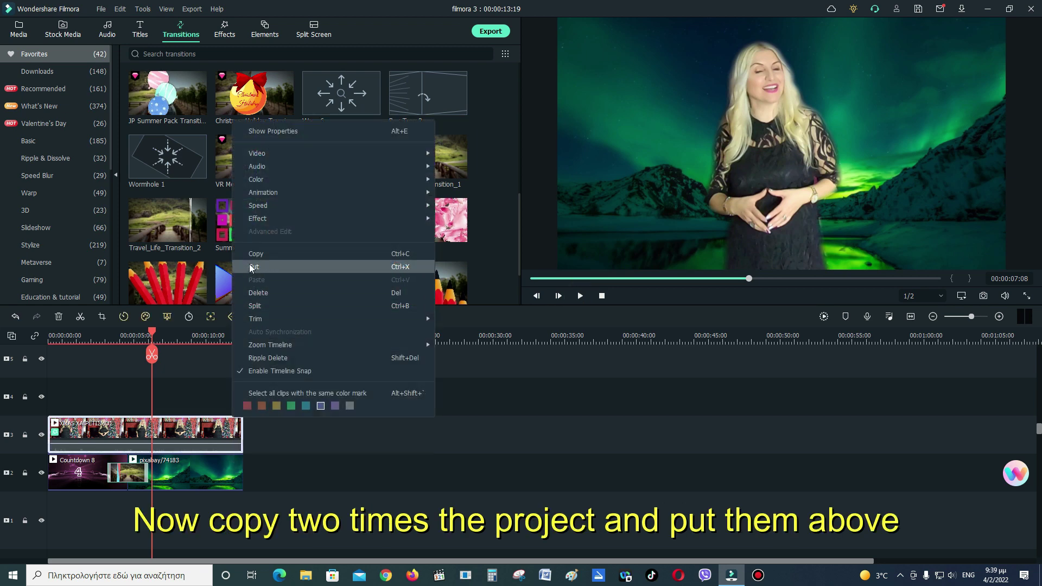
click(269, 252)
drag(163, 342, 246, 381)
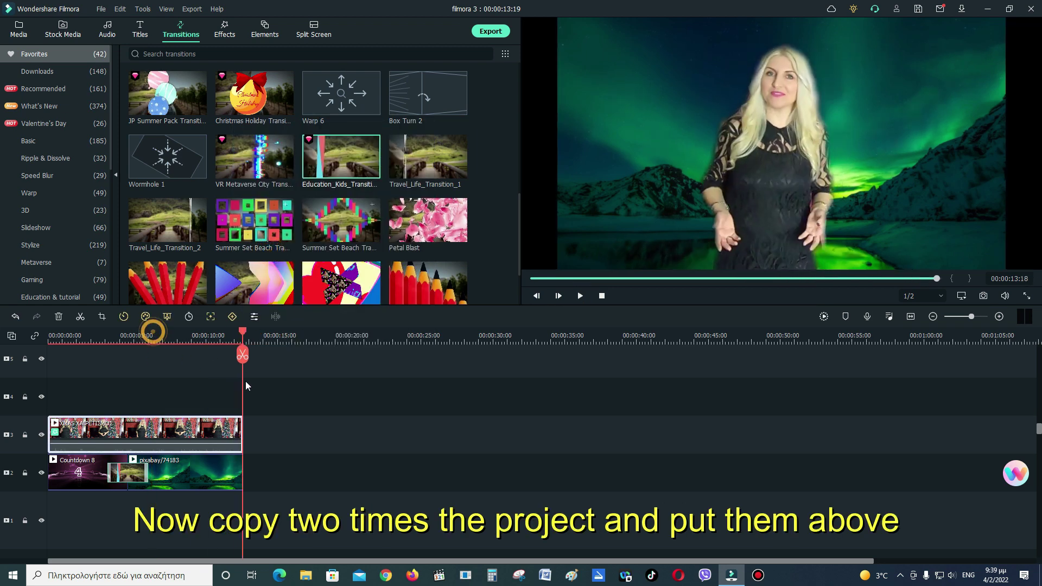
right_click(281, 432)
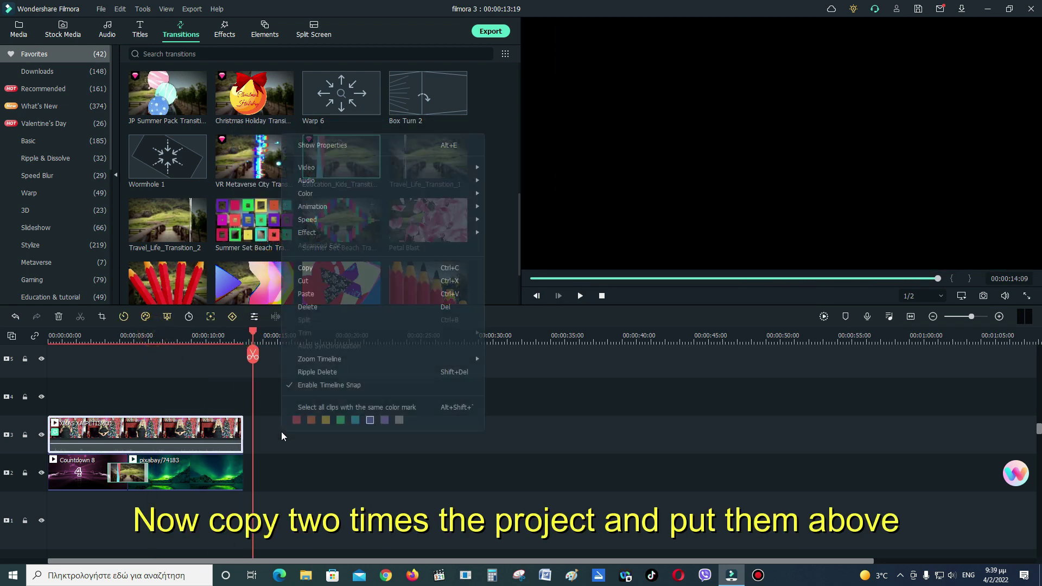
click(313, 296)
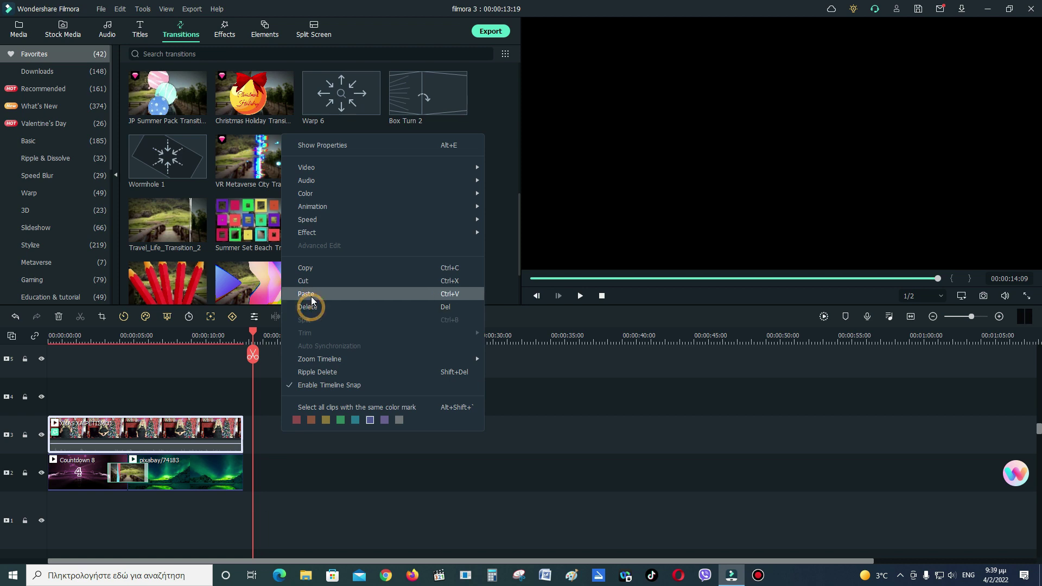
click(341, 294)
right_click(488, 434)
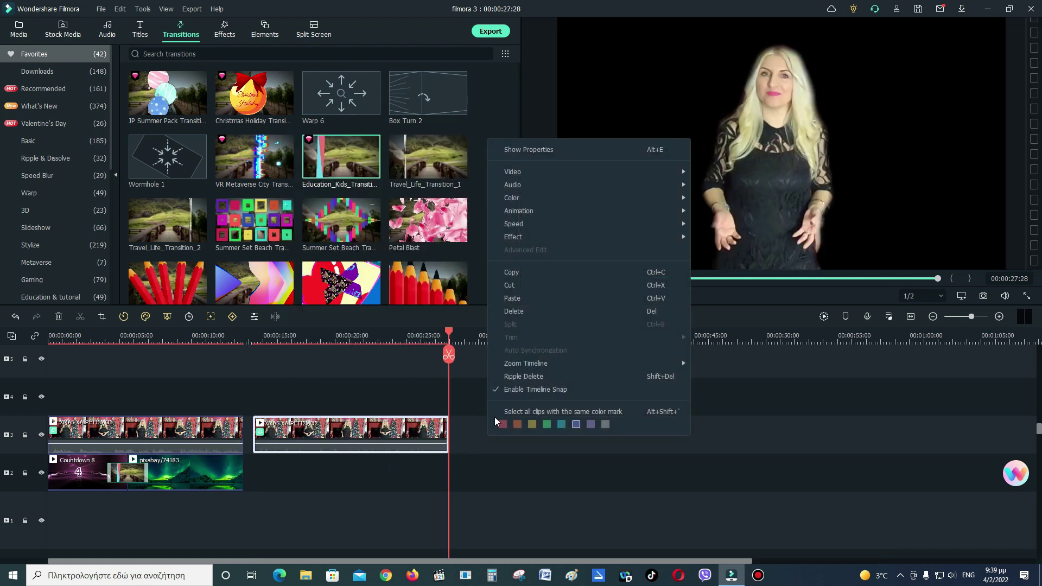
click(496, 299)
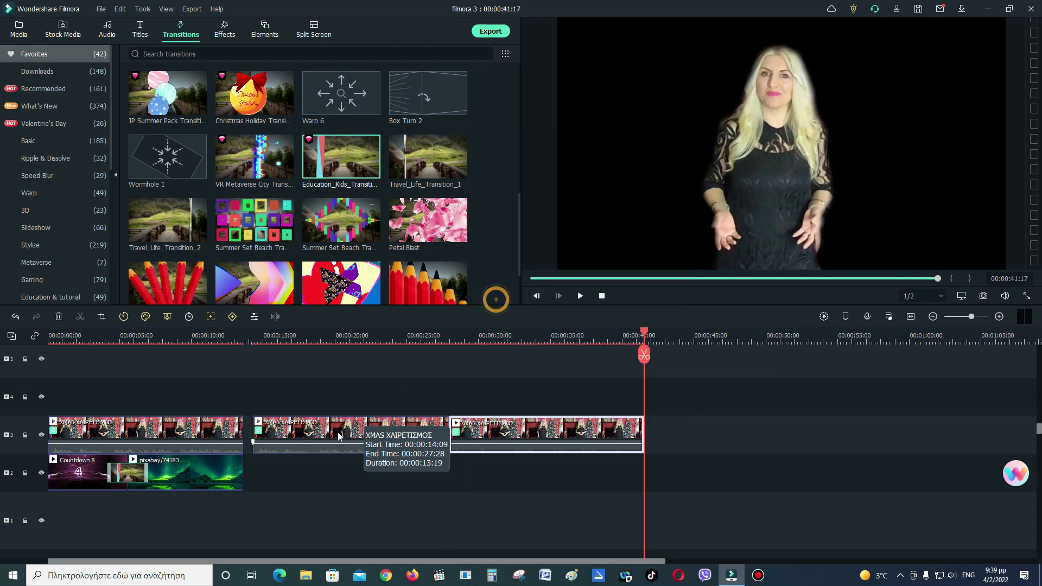
drag(318, 428, 107, 393)
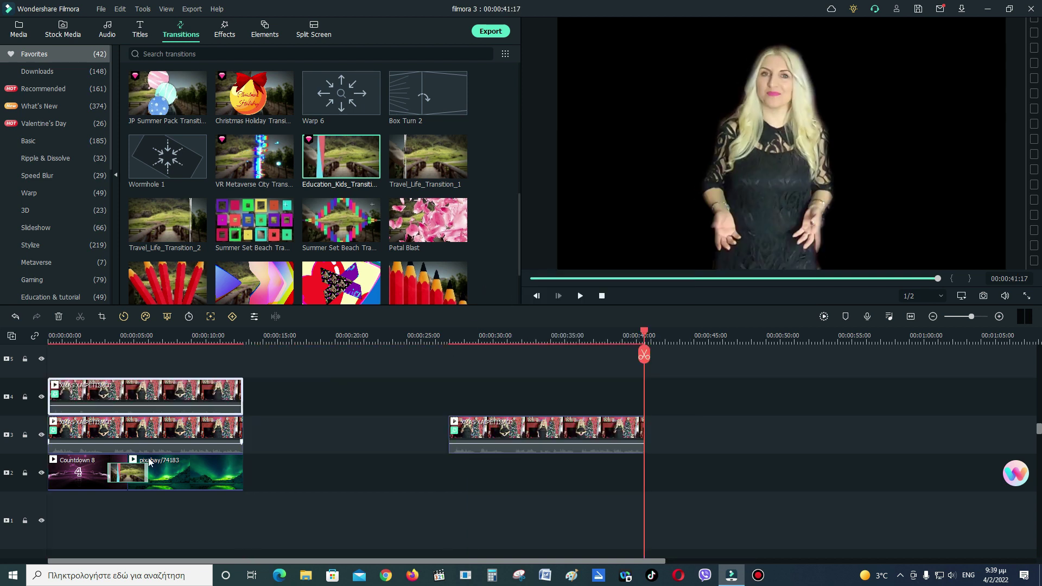
drag(475, 441, 71, 411)
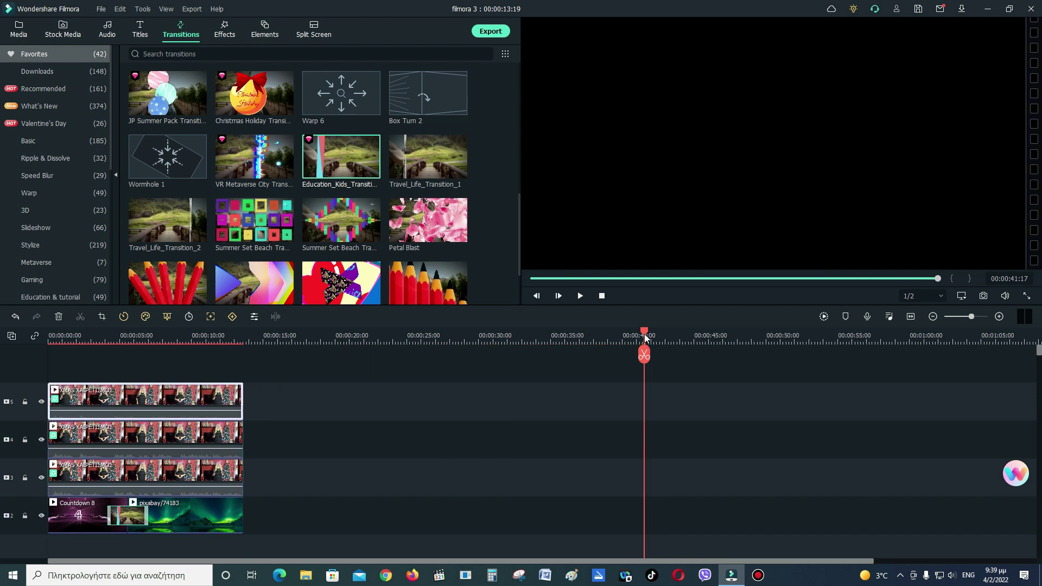
- Add a custom animation keyframe at the start of the portrait clip on track 3
key(Home)
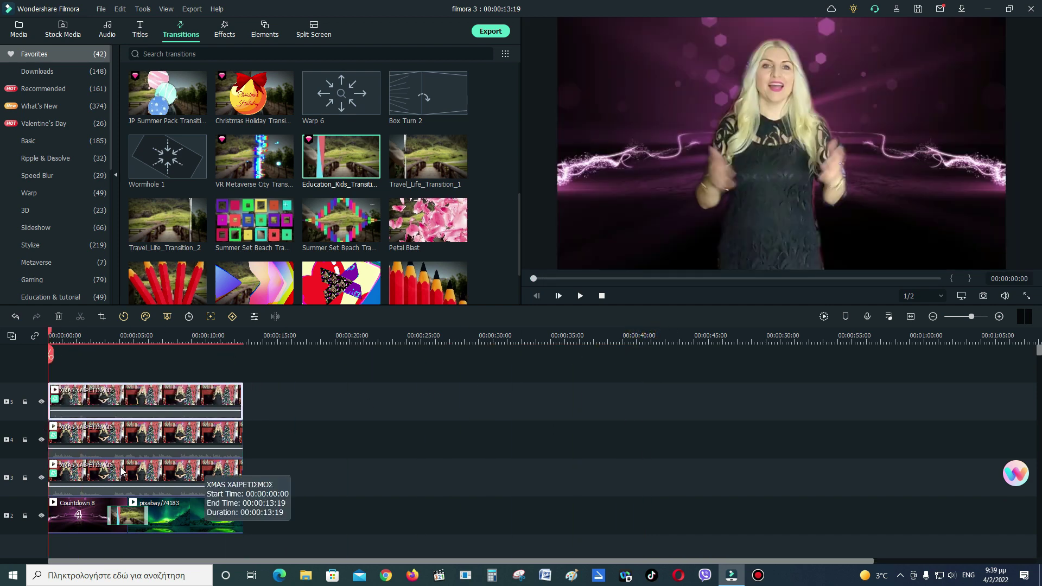
click(99, 468)
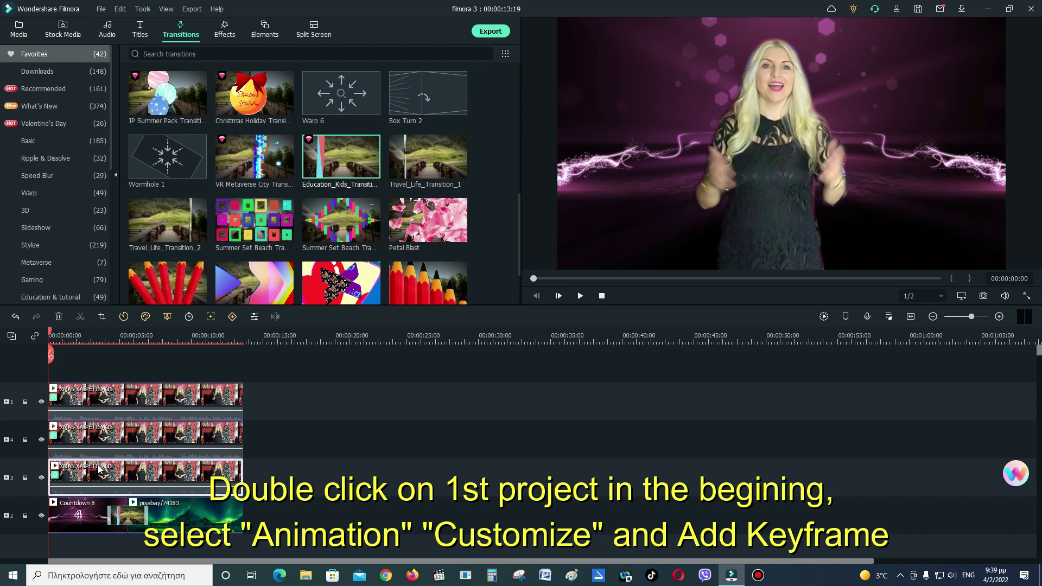
double_click(99, 470)
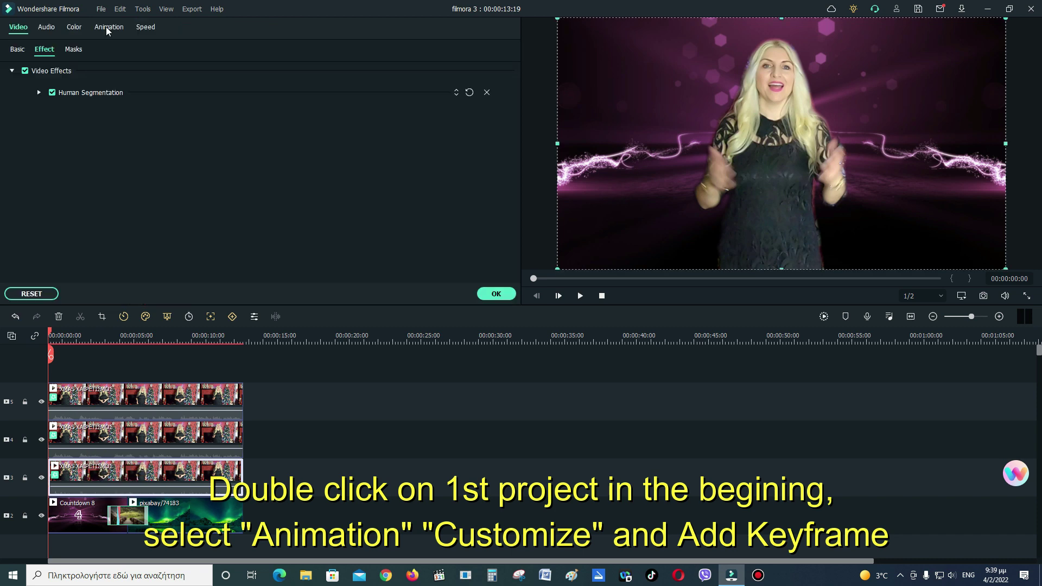
click(107, 27)
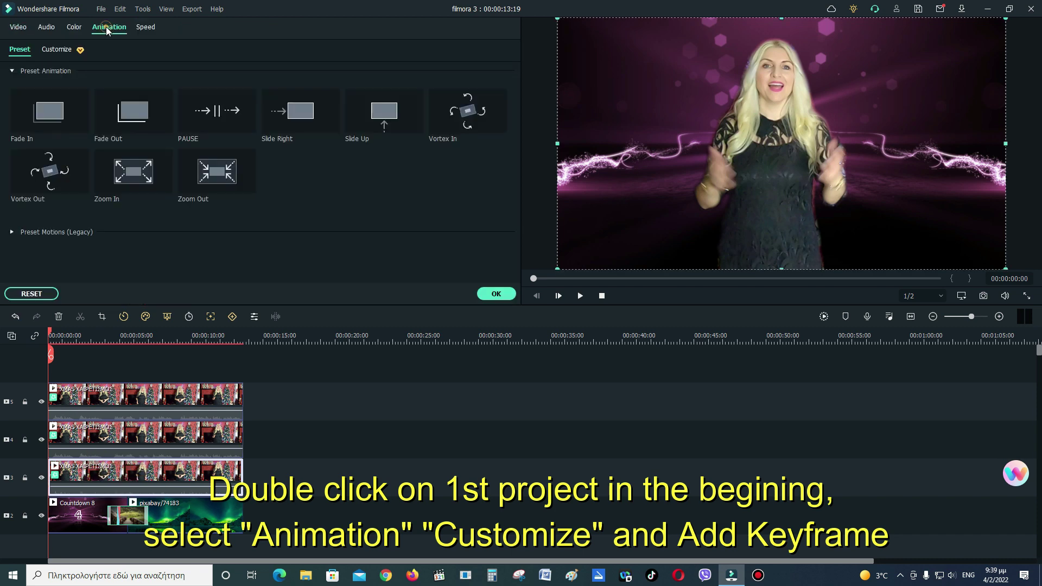
click(55, 47)
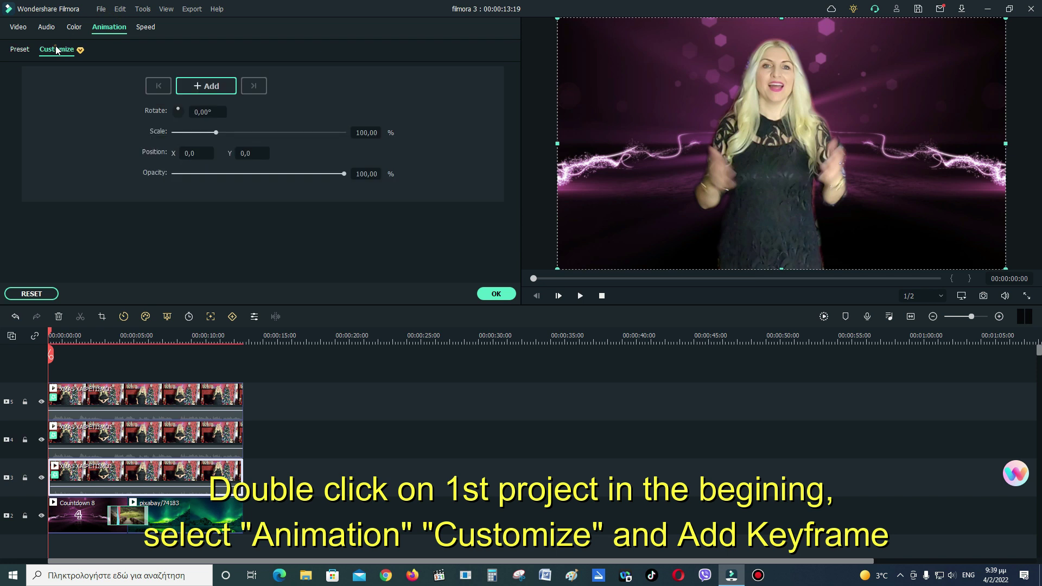
click(197, 86)
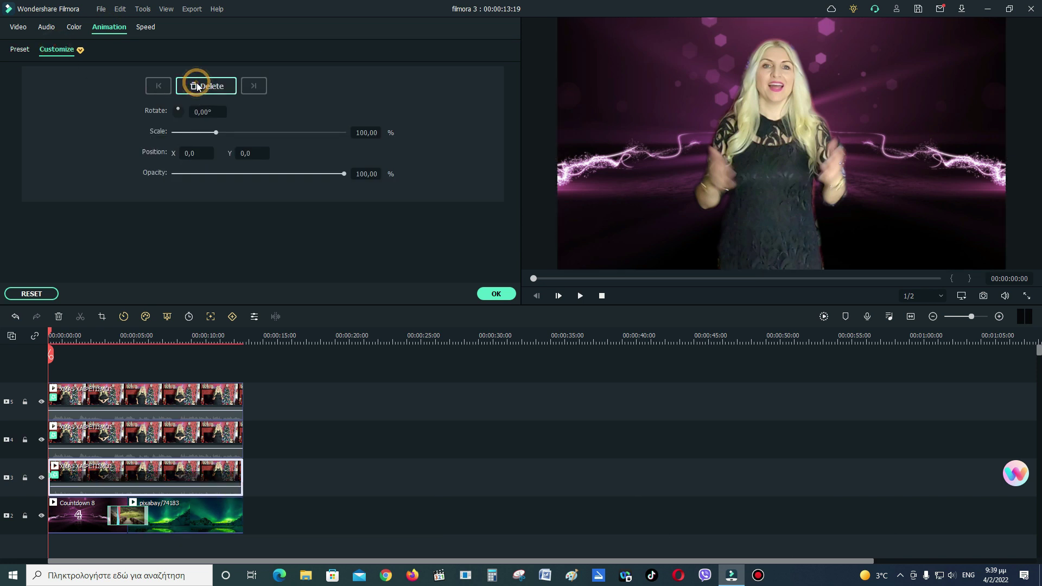
click(269, 240)
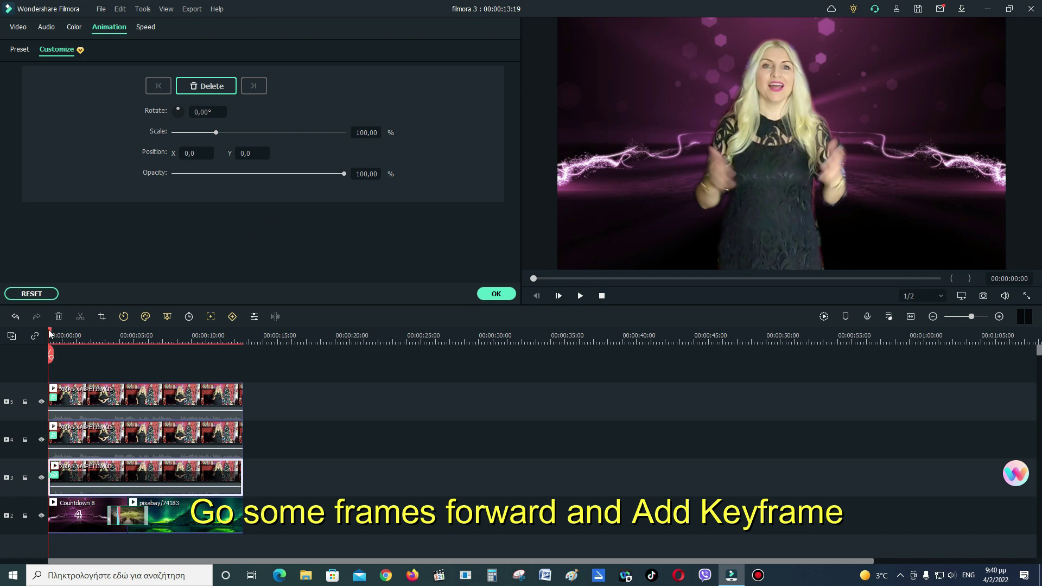
- Add a second keyframe to the track 3 portrait clip at 00:00:02:28 with position X -500 and Y -80
drag(50, 332, 90, 338)
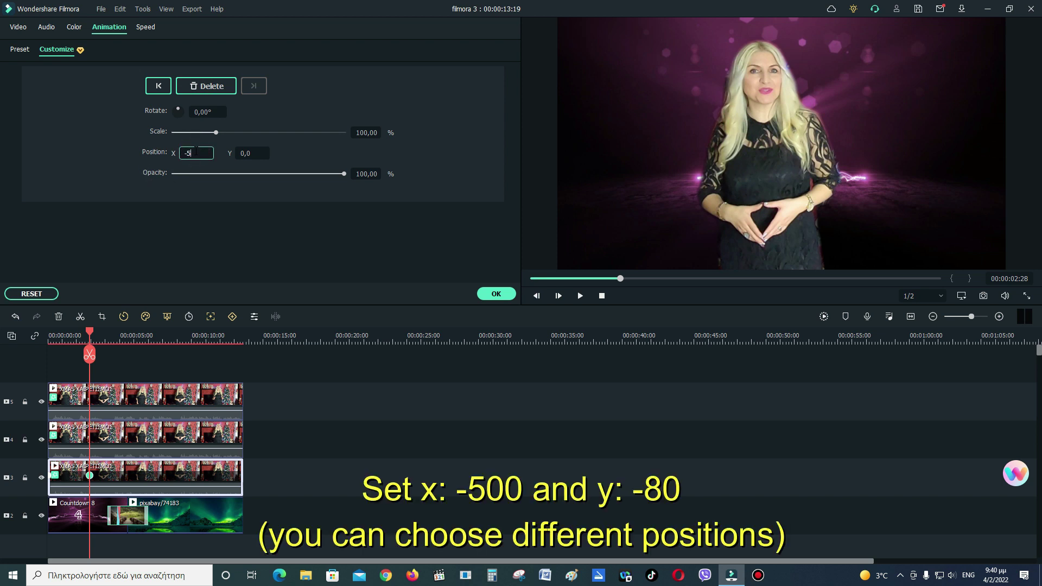
key(Tab)
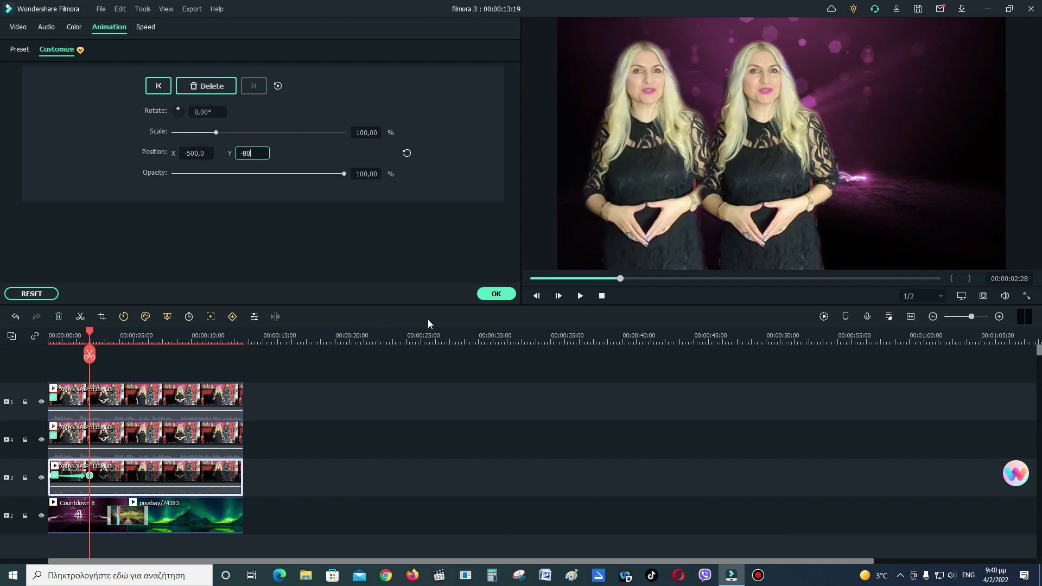
click(495, 294)
- Animate the track 4 portrait clip with a keyframe at its start and one at 00:00:03:00 with position X 500 and Y -80
click(113, 429)
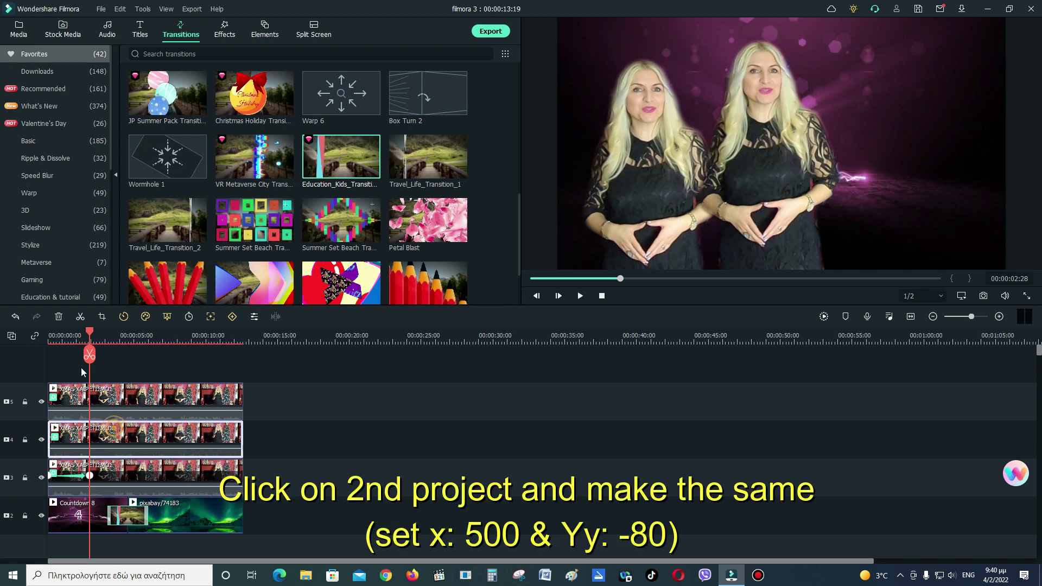
drag(90, 336, 53, 344)
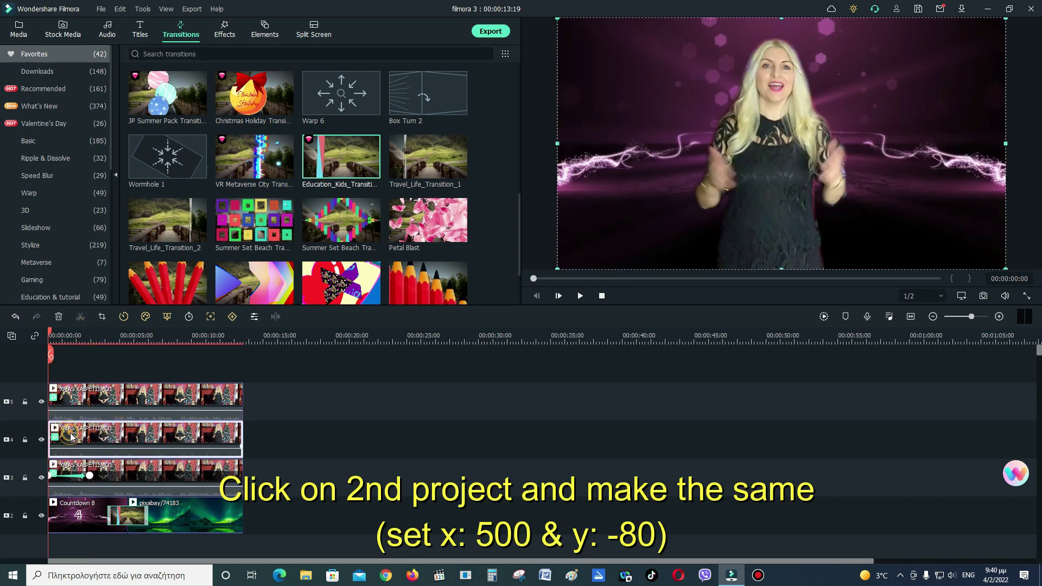
double_click(90, 444)
click(196, 91)
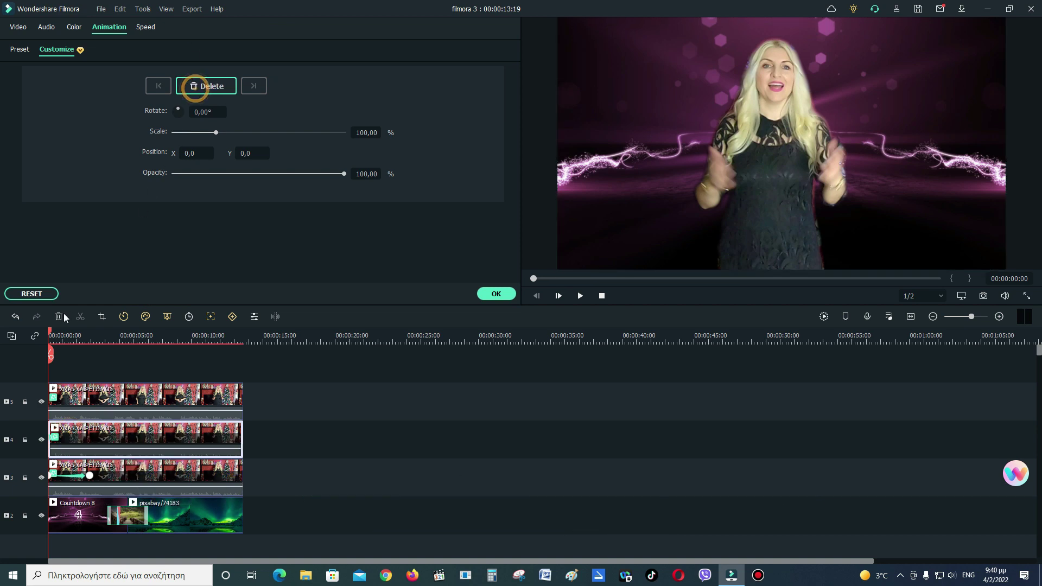
drag(50, 331, 91, 344)
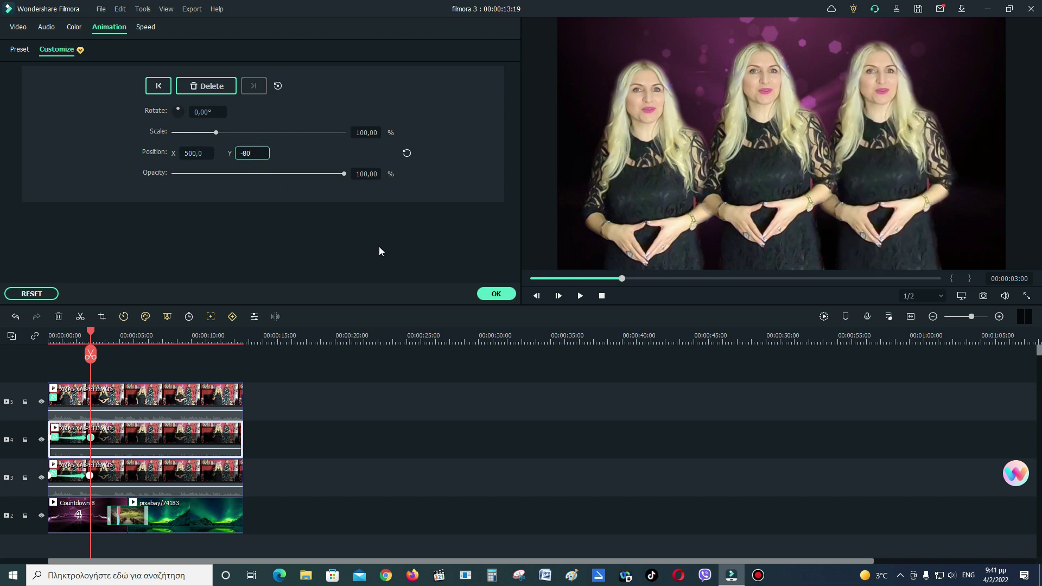
click(485, 301)
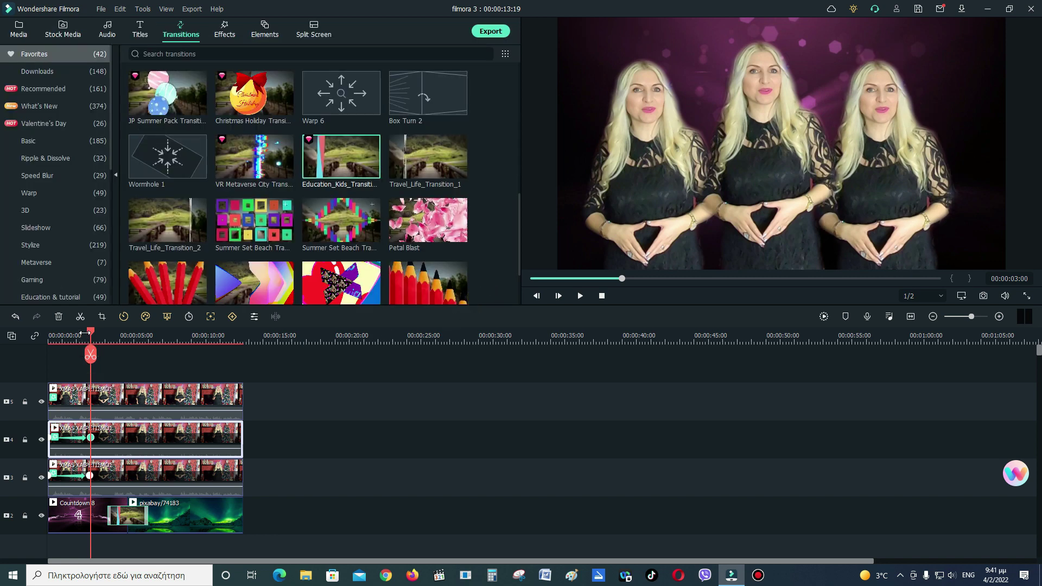
- Play the project from the beginning to review the side portraits' movement and the background transition
drag(91, 336, 50, 335)
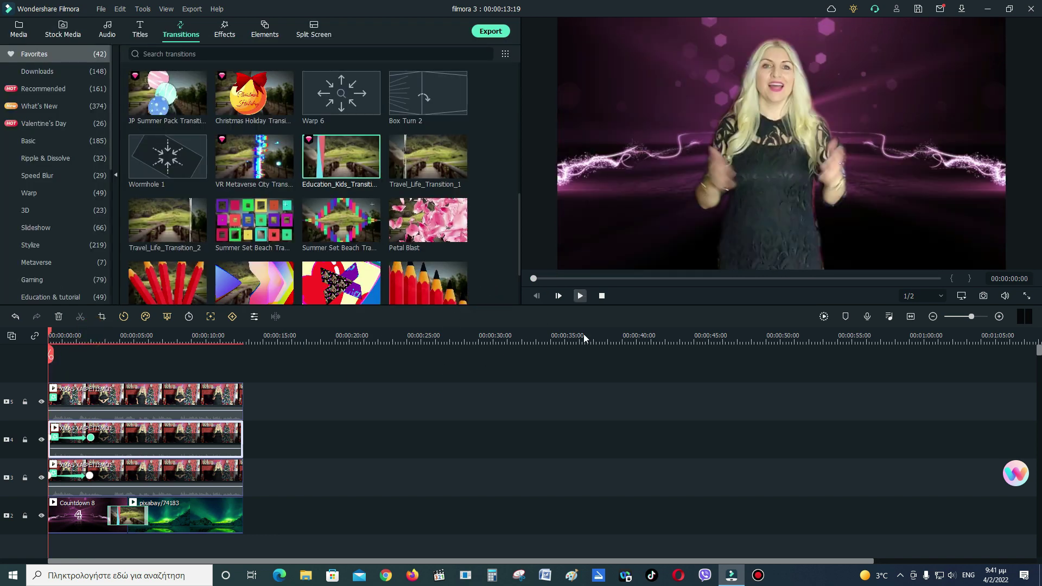
key(space)
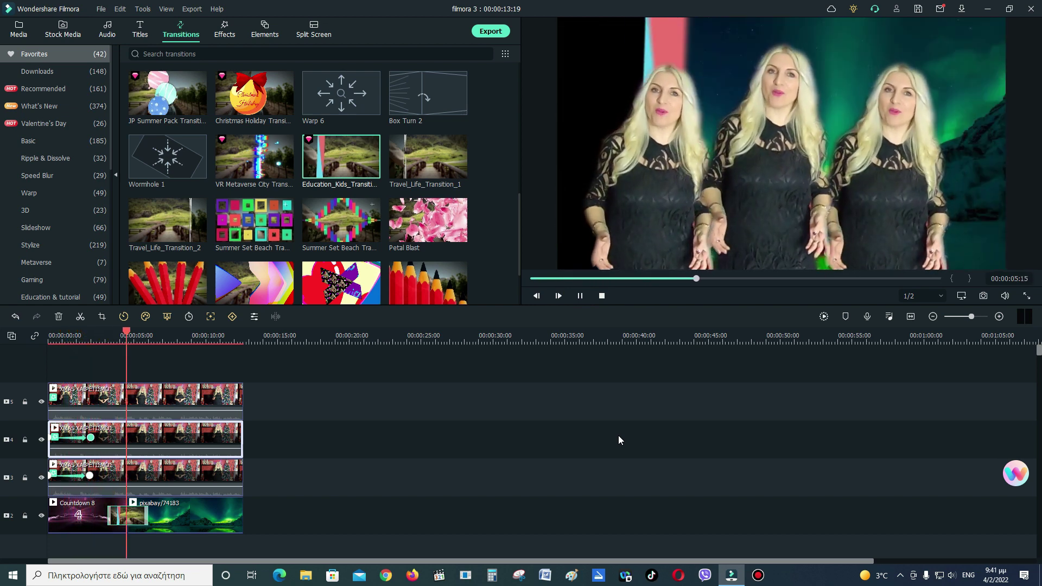
click(580, 296)
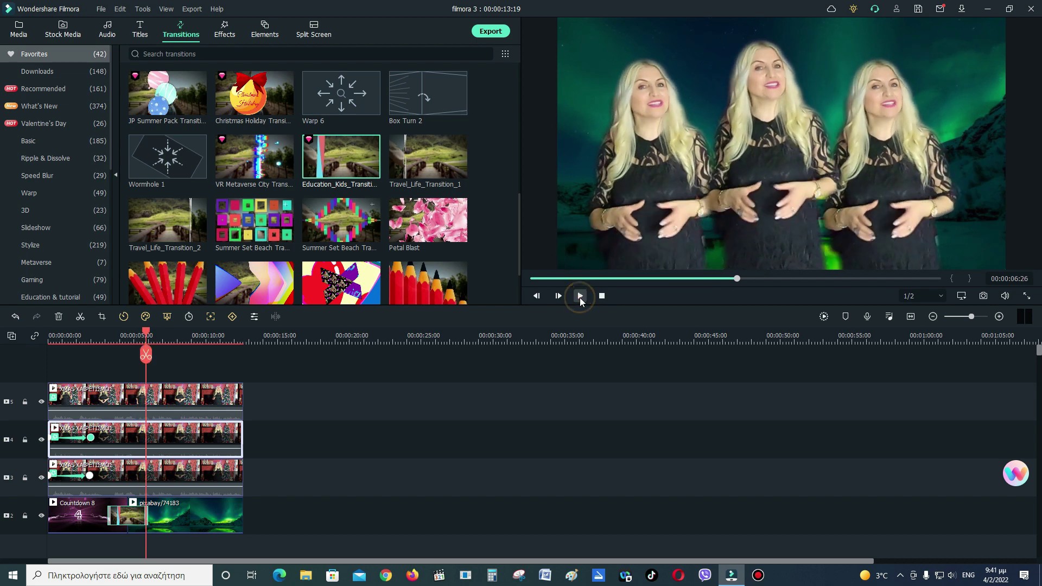
- Split the three portrait clips on tracks 3, 4 and 5 together at 00:00:09:17
click(191, 395)
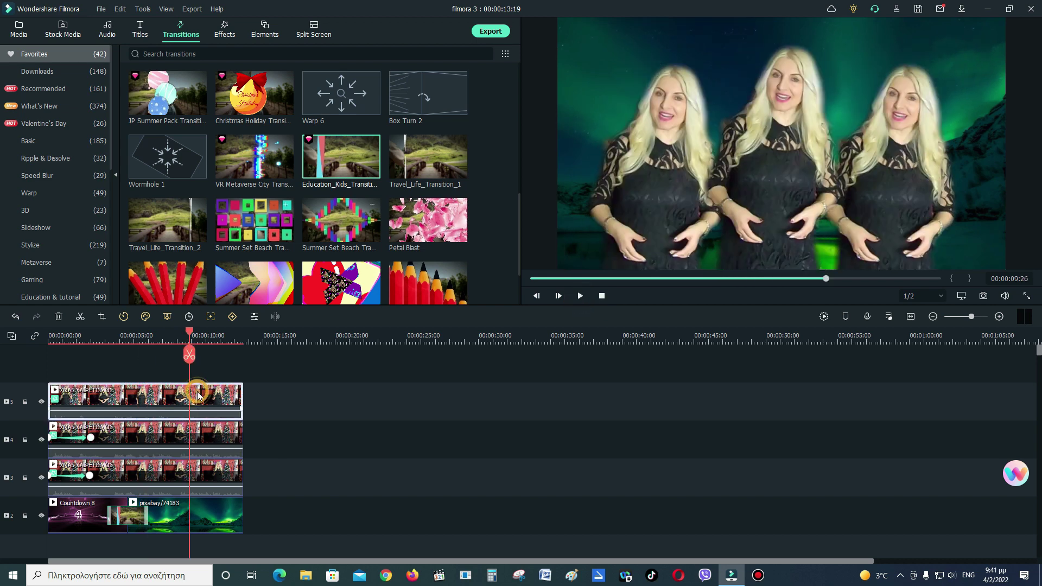
ctrl+click(212, 429)
ctrl+click(212, 473)
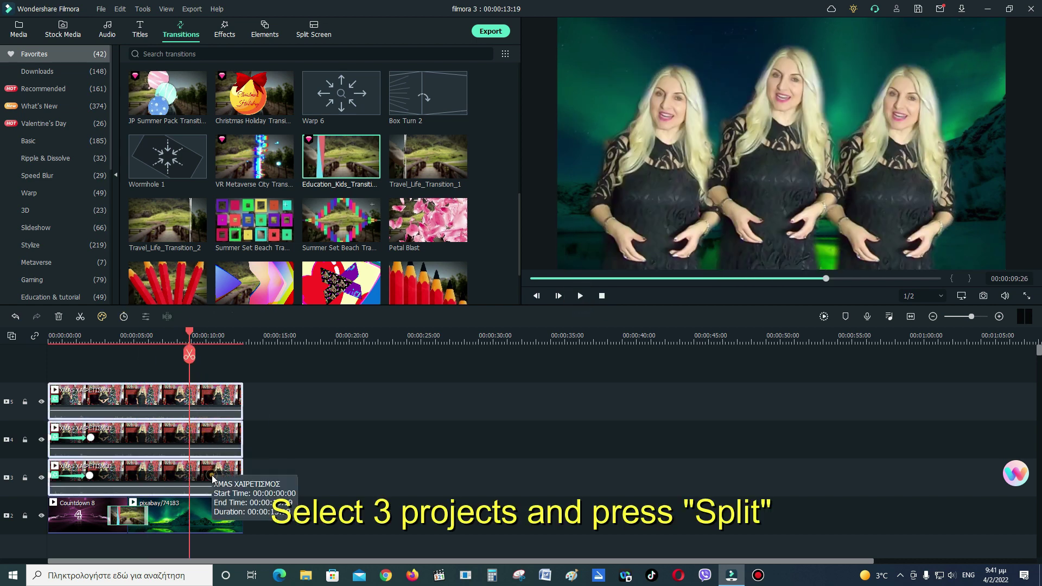
click(189, 355)
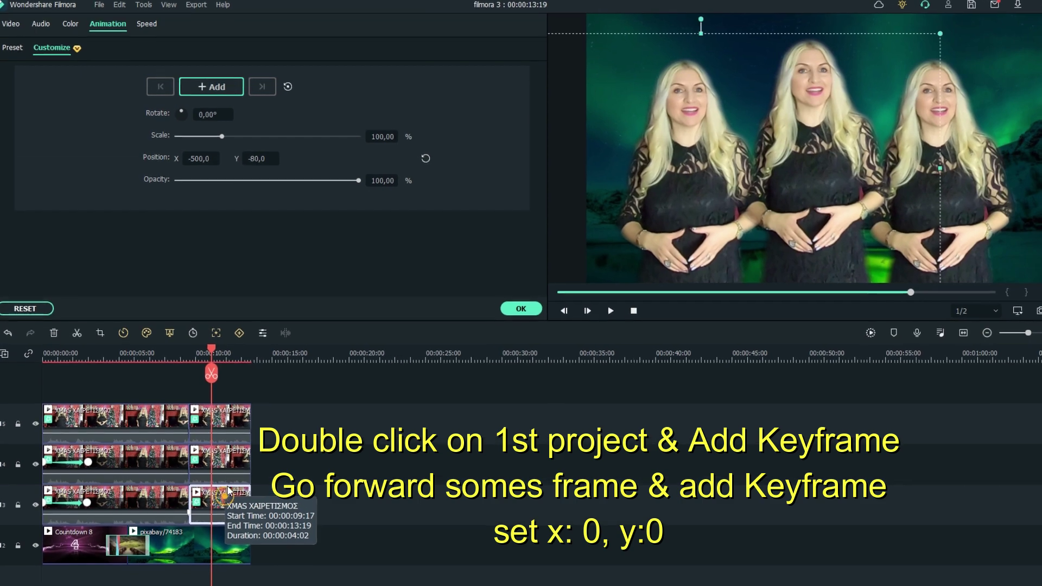
- Add a keyframe at 00:00:11:02 to the second portrait segment on track 3 with position X 0 and Y 0
double_click(205, 164)
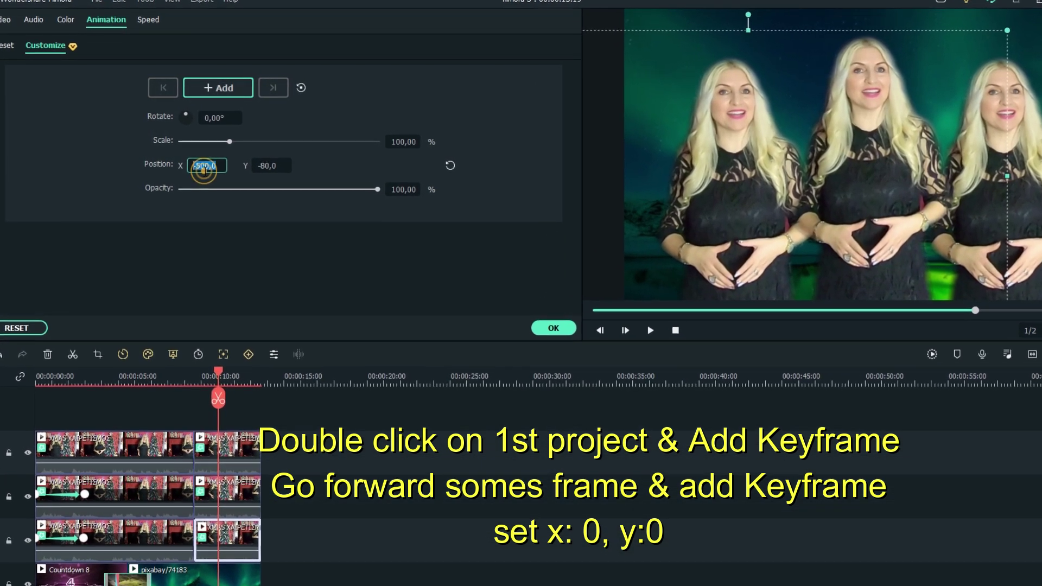
text(0)
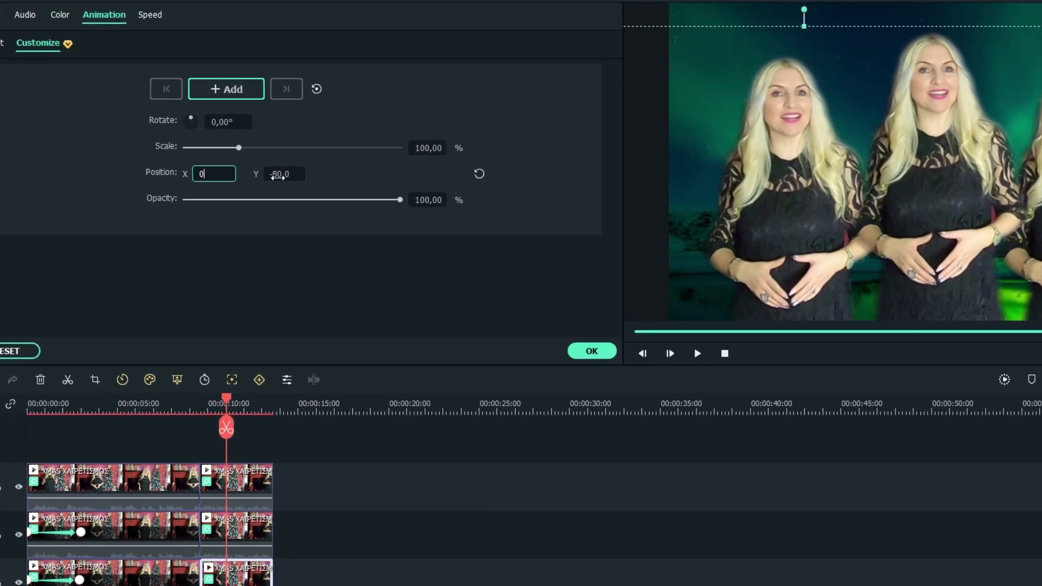
click(278, 172)
double_click(295, 181)
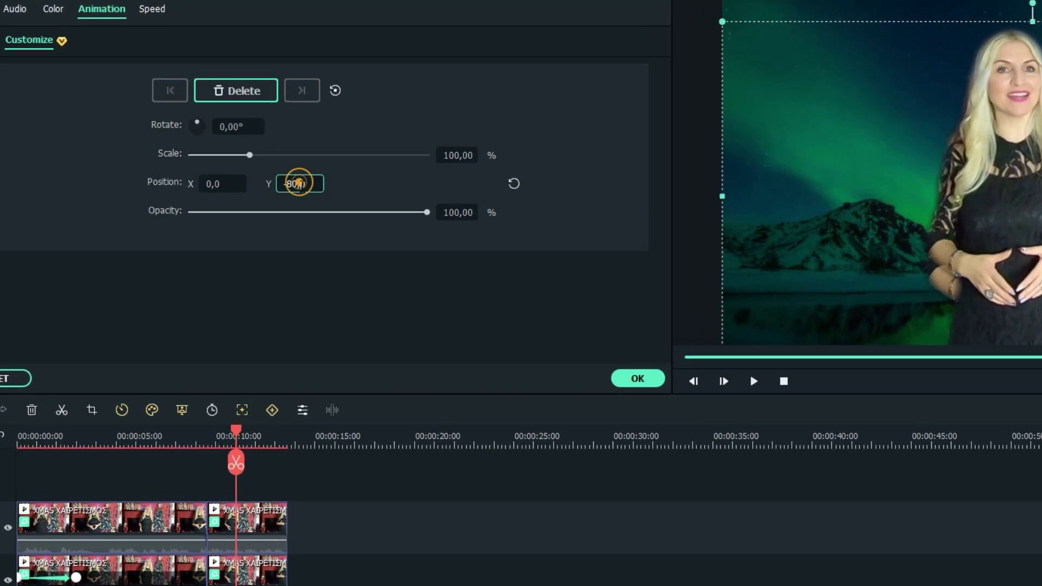
text(0)
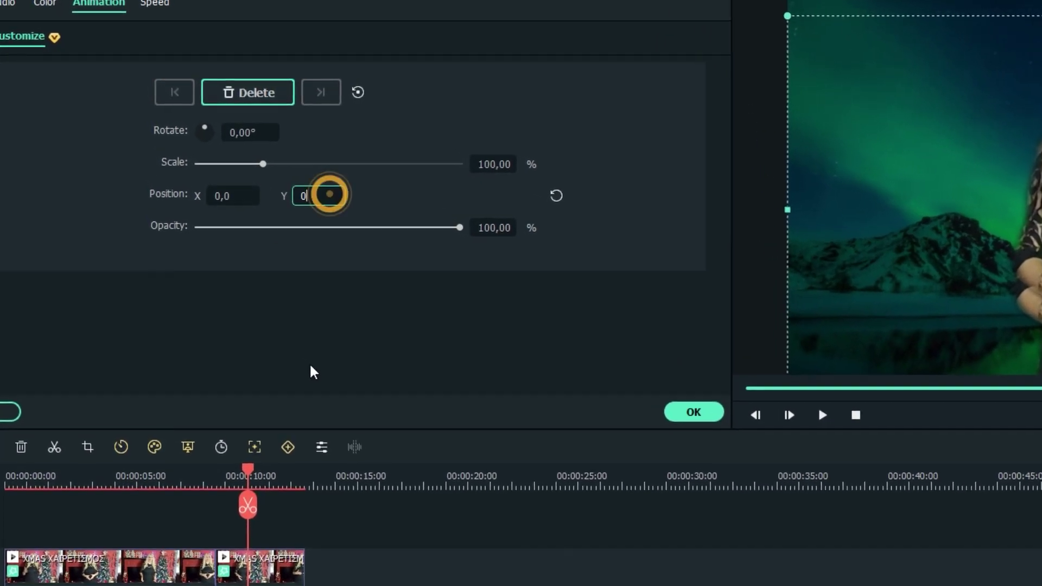
click(743, 443)
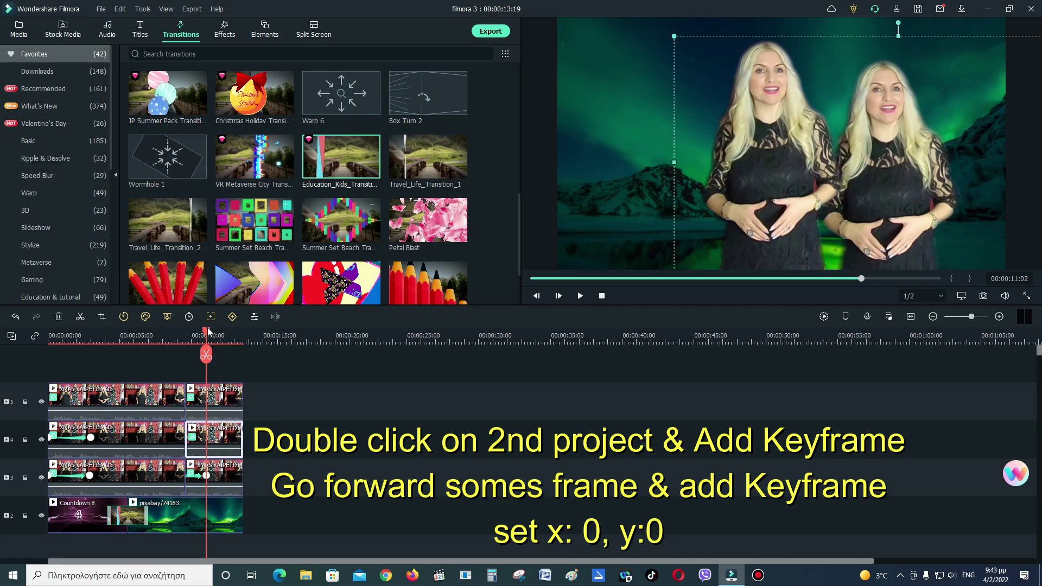
- Keyframe the second track 4 segment at its start and at 00:00:11:02 with position X 0 and Y 0, and preview the merging movement
drag(208, 331, 187, 329)
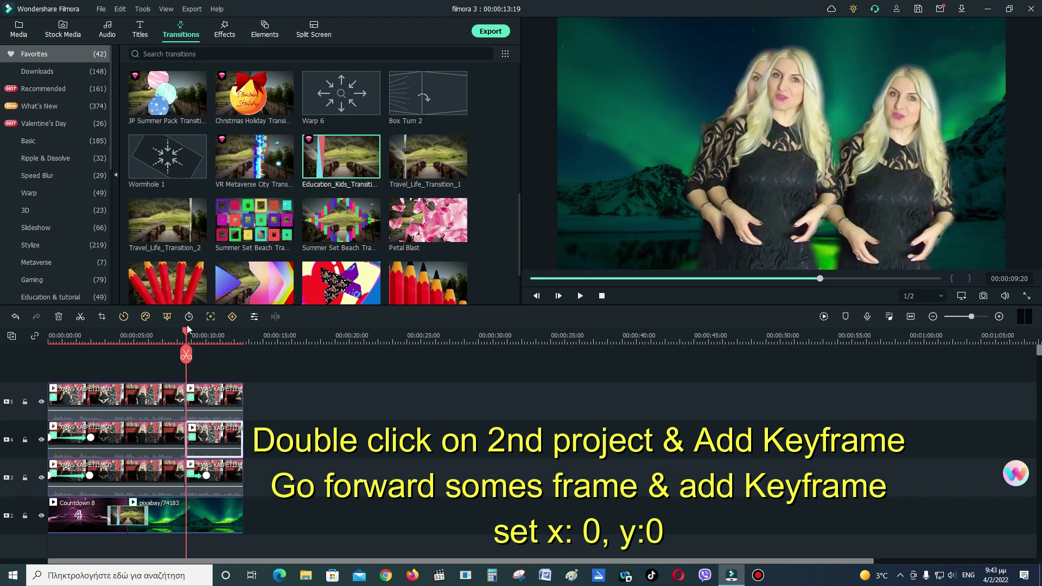
double_click(206, 436)
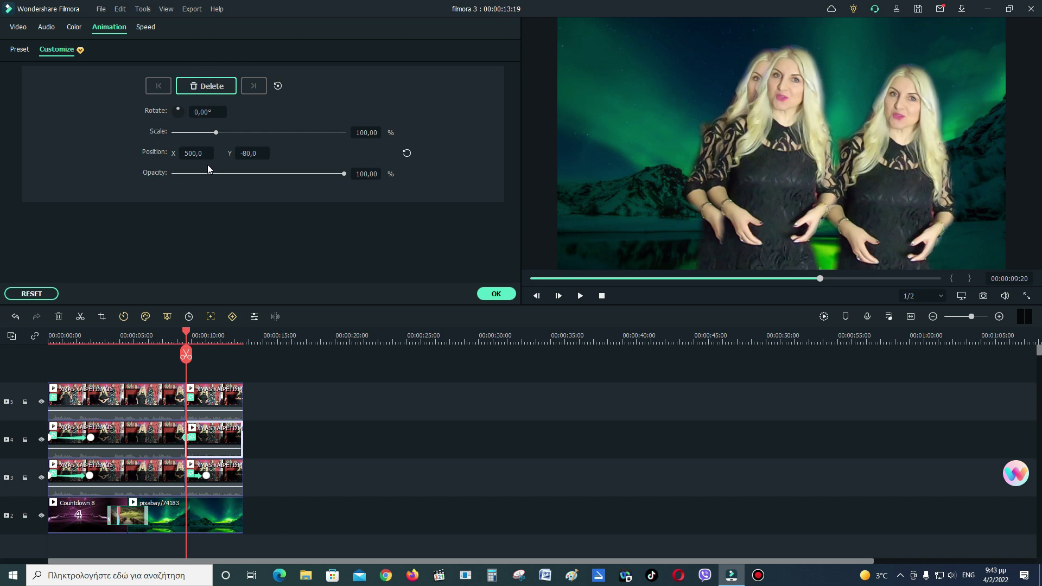
drag(186, 334, 207, 334)
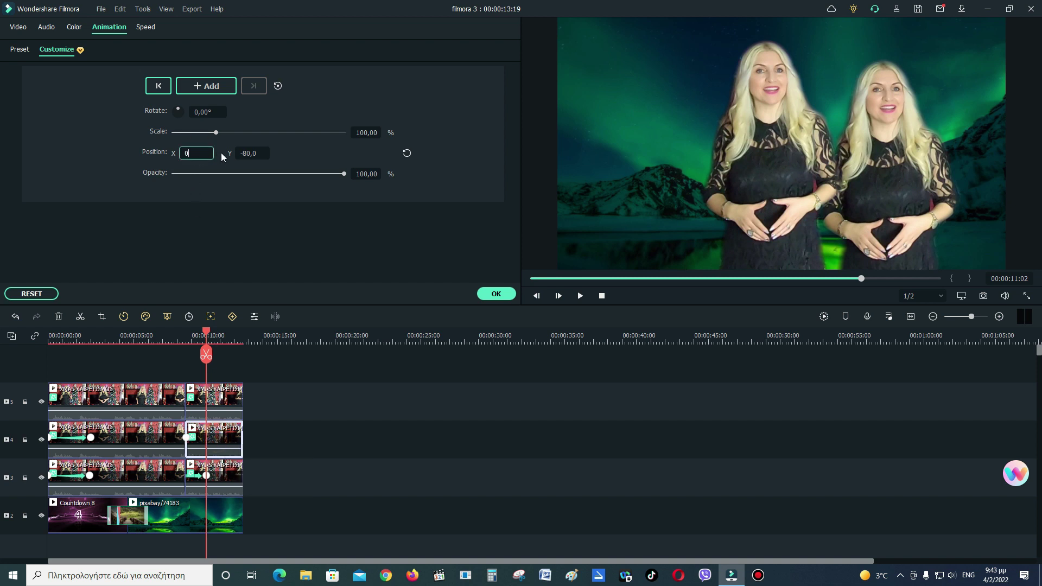
click(263, 153)
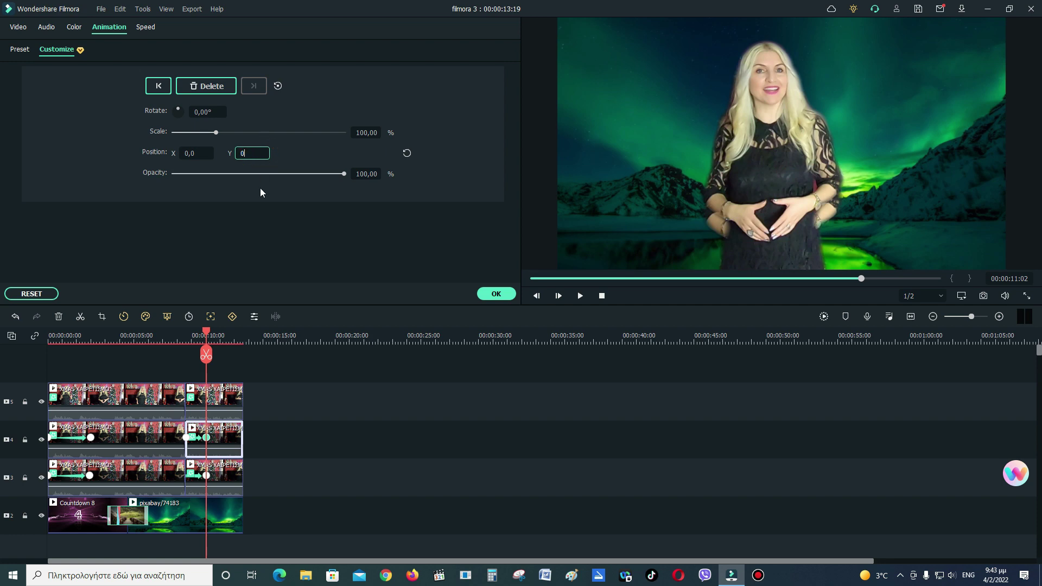
click(497, 294)
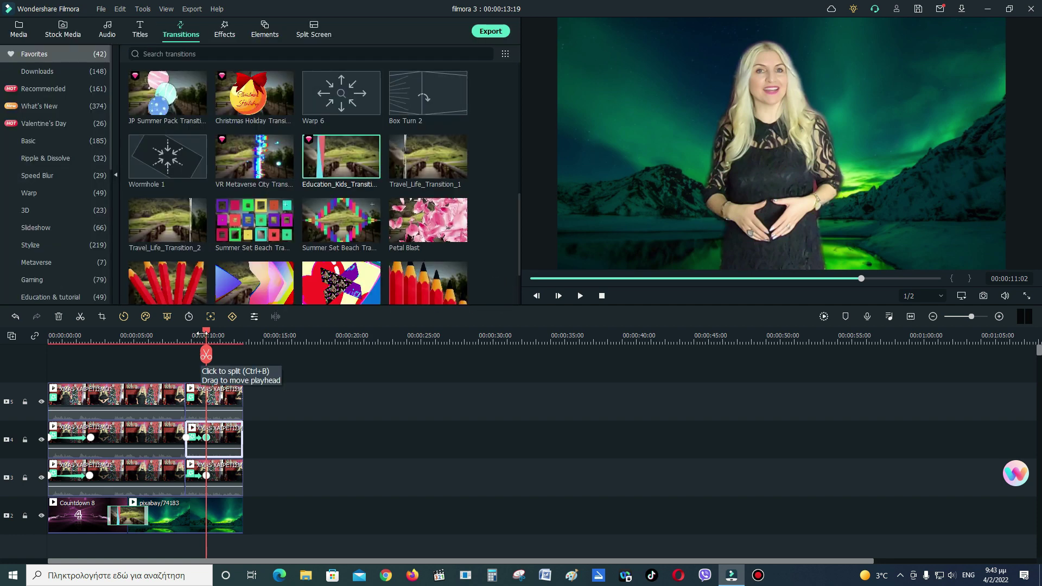
drag(207, 333, 165, 332)
click(580, 297)
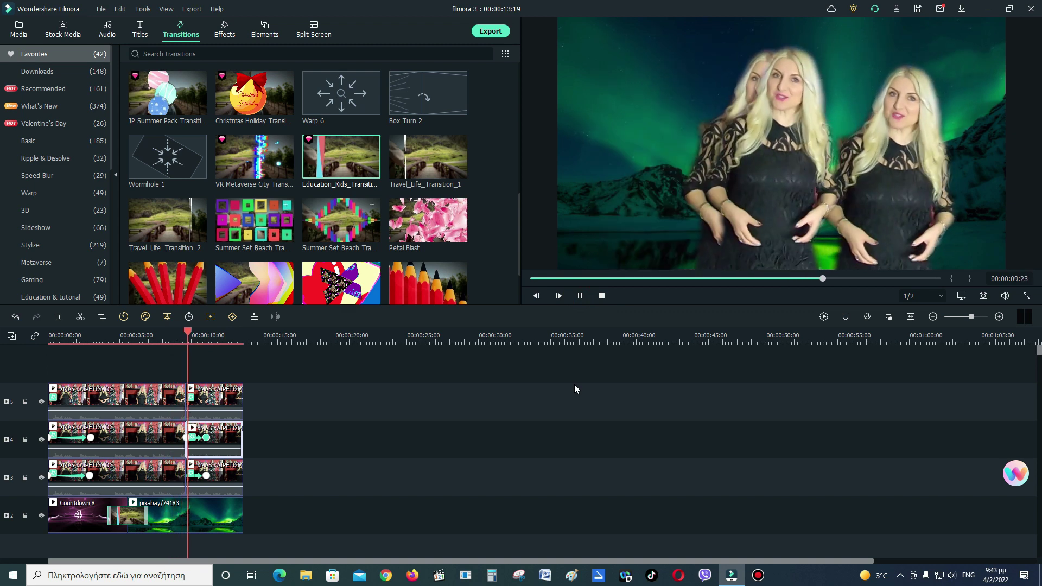
- Move the end keyframes of the second portrait segments on tracks 3 and 4 to 00:00:11:17
double_click(214, 440)
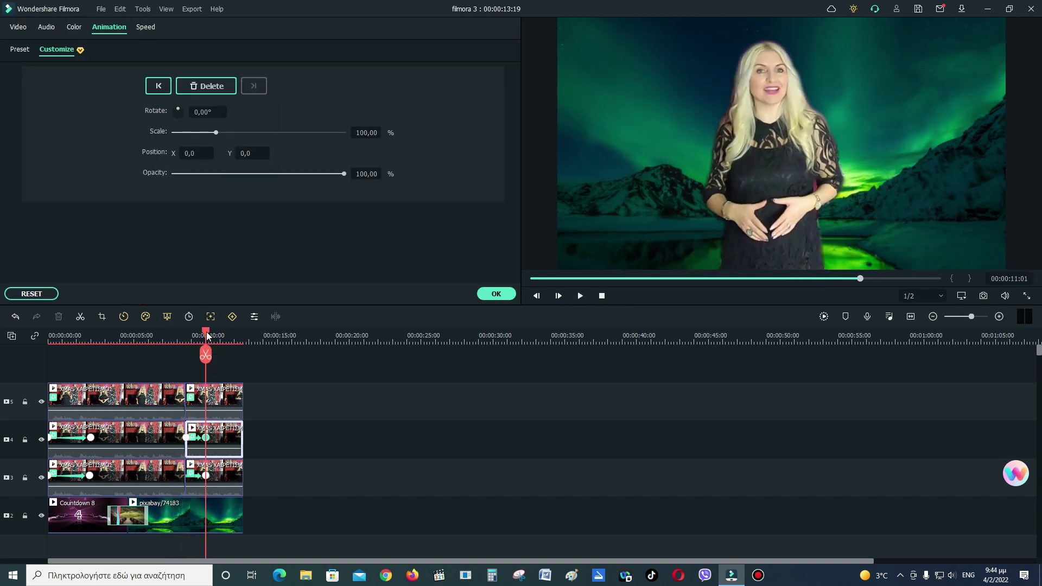
drag(207, 331, 222, 338)
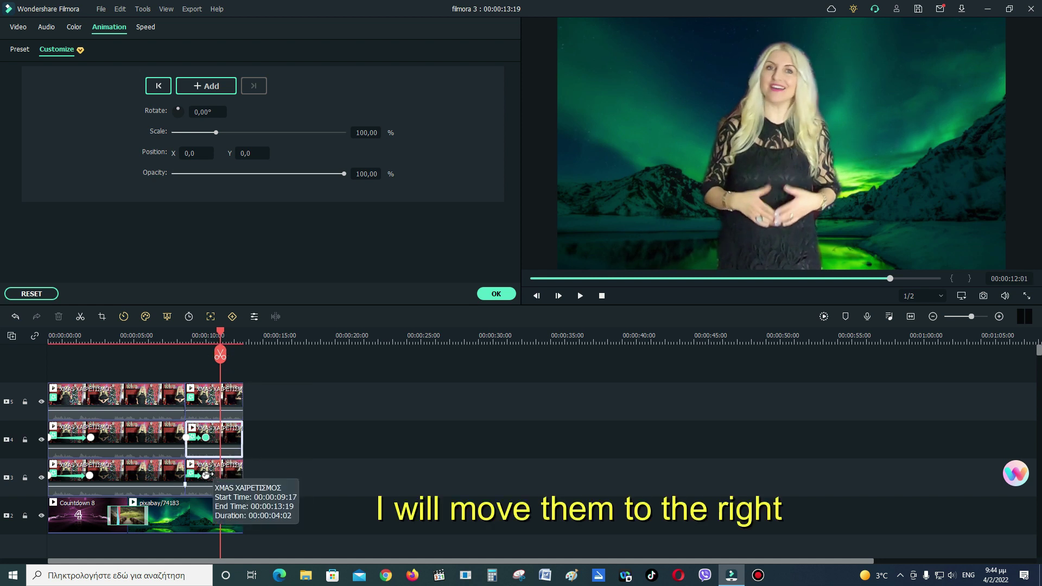
click(206, 475)
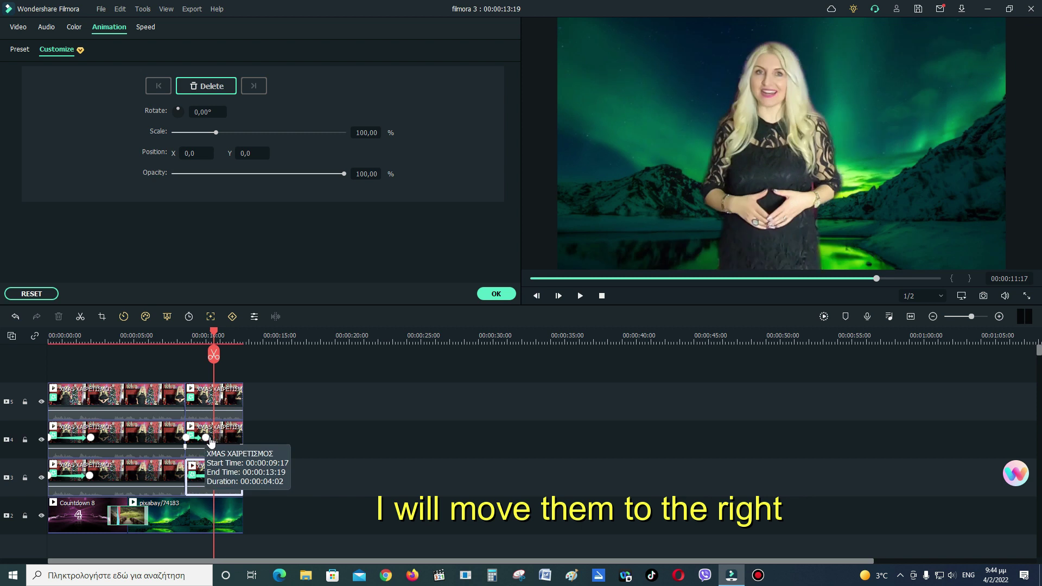
click(207, 437)
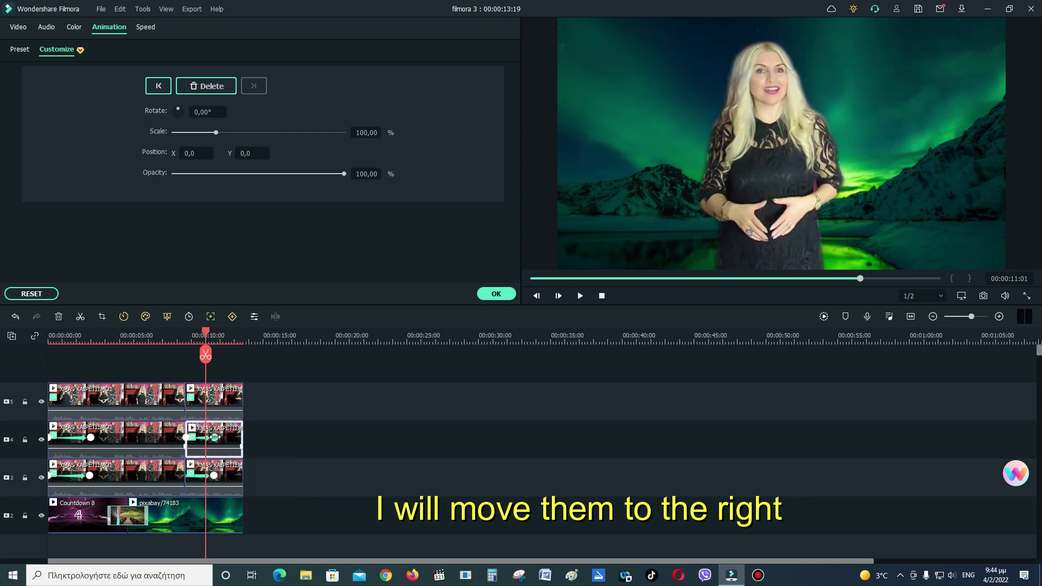
click(213, 332)
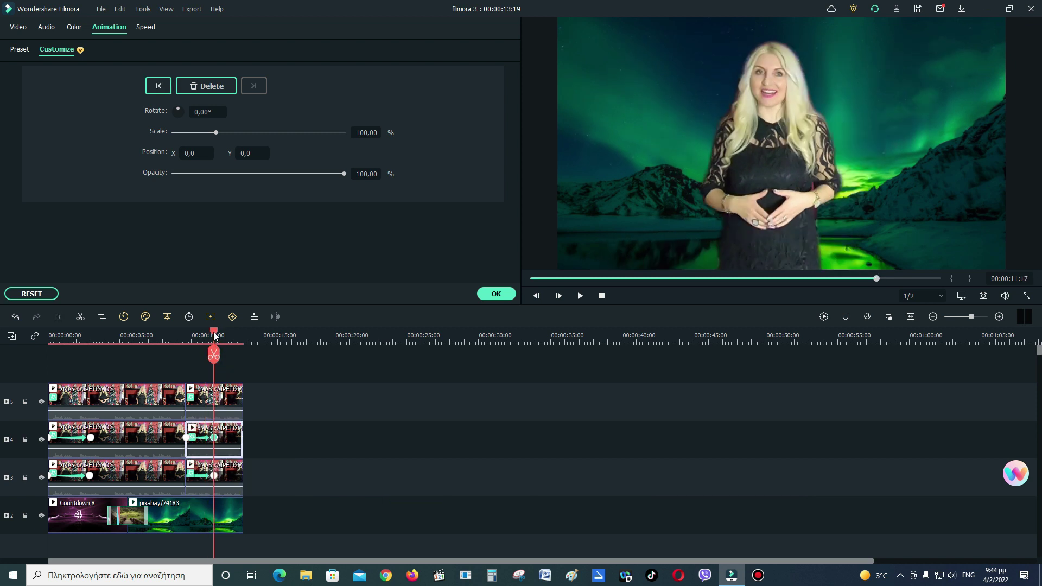
drag(213, 332, 171, 350)
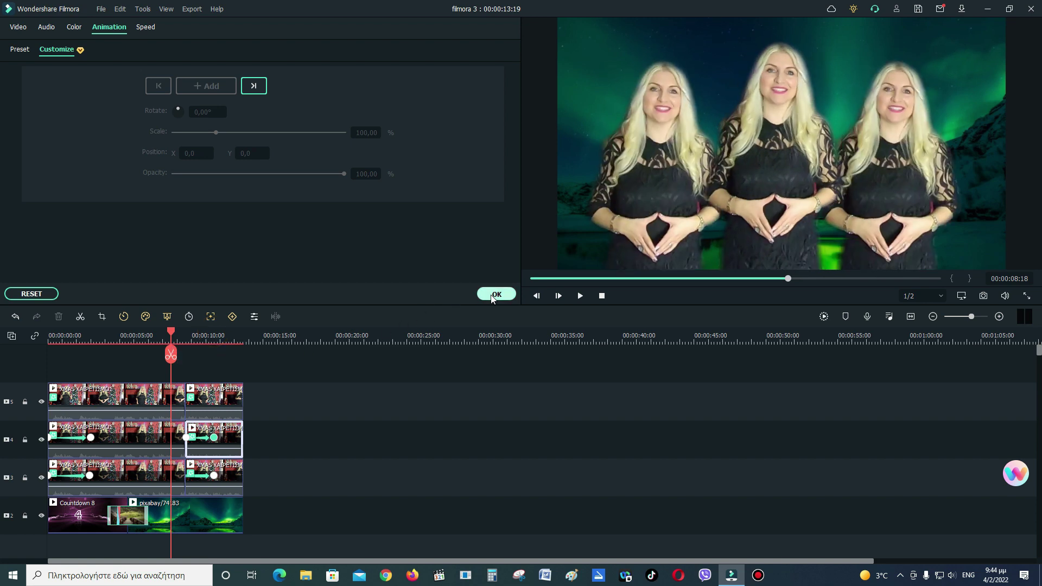
click(495, 294)
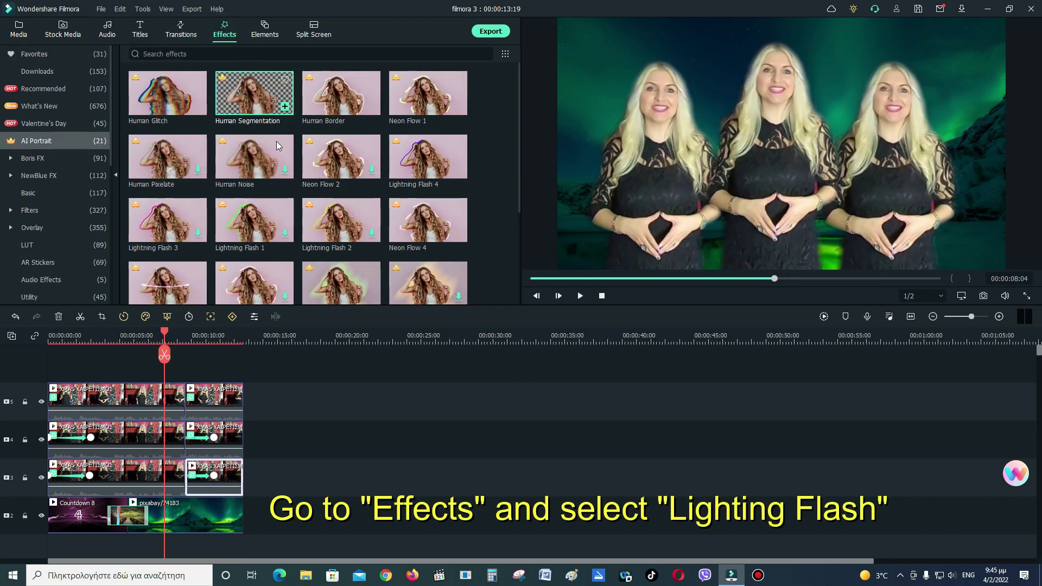
- Apply the AI Portrait effects Neon Ring 4, Neon Ring 1 and Neon Ring 2 to the second segments on tracks 5, 4 and 3 respectively
scroll(303, 178, down, 3)
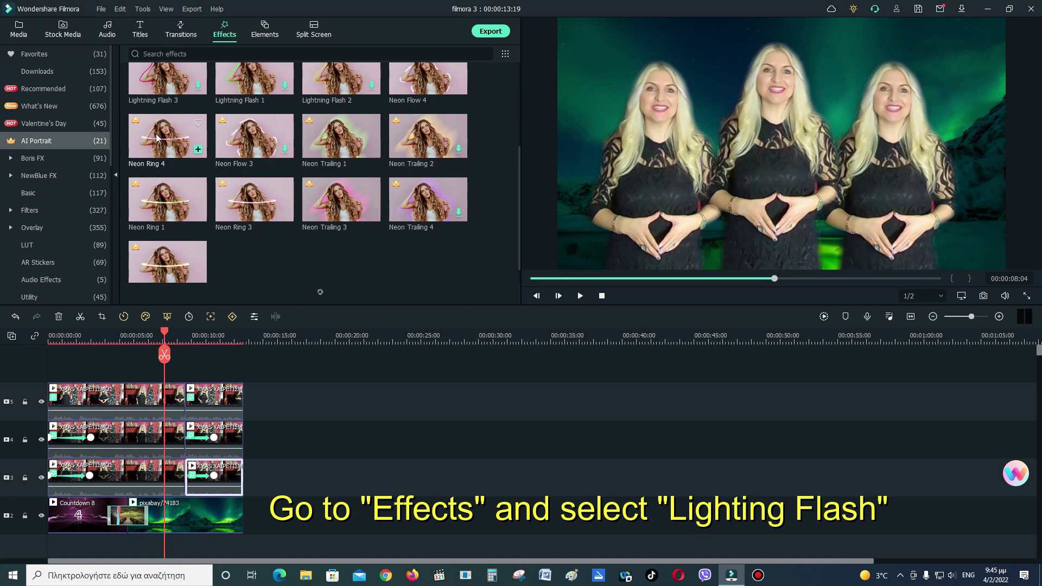
drag(200, 338, 194, 389)
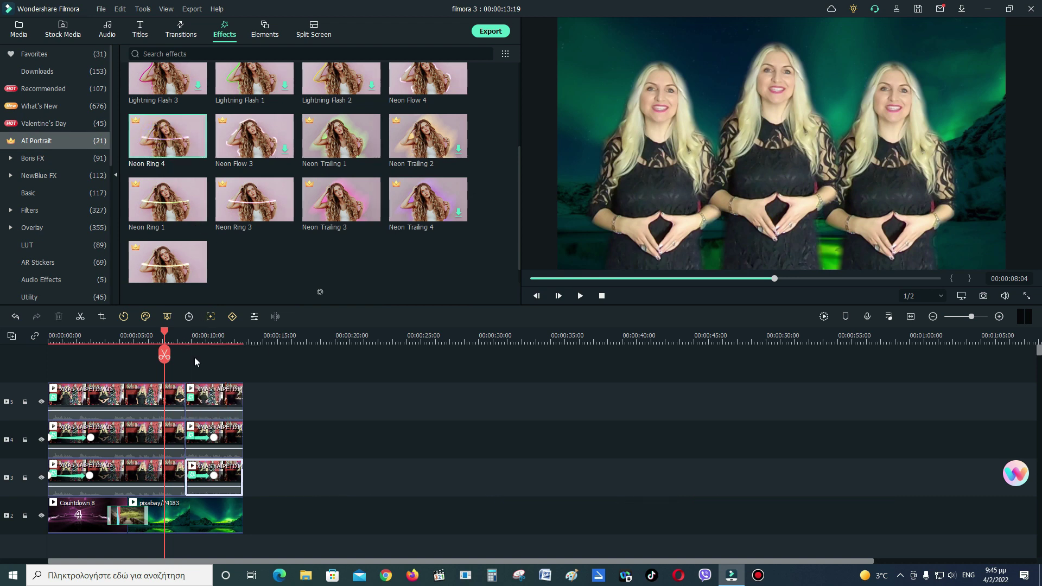
click(156, 211)
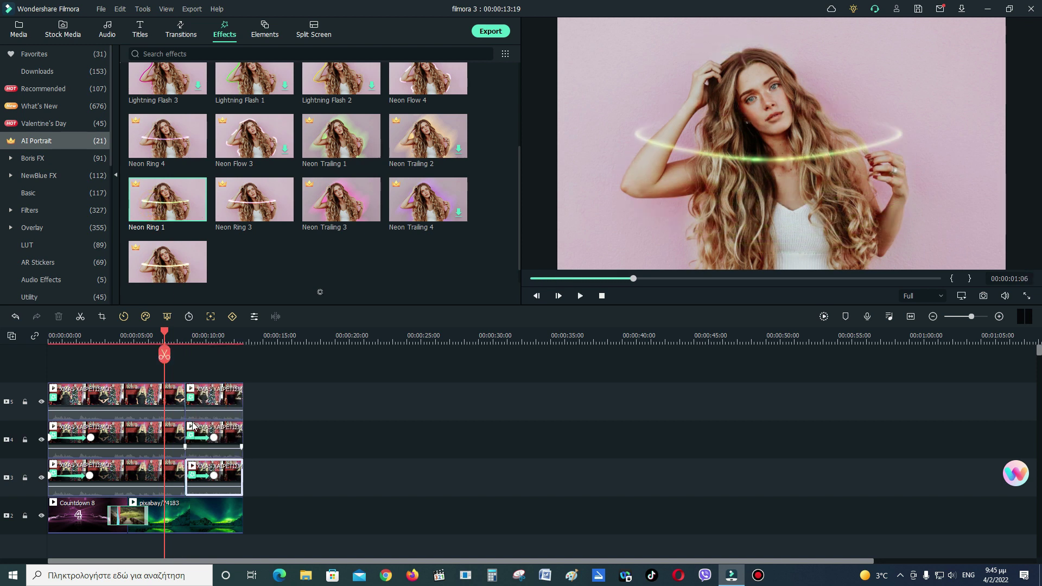
drag(163, 268, 197, 475)
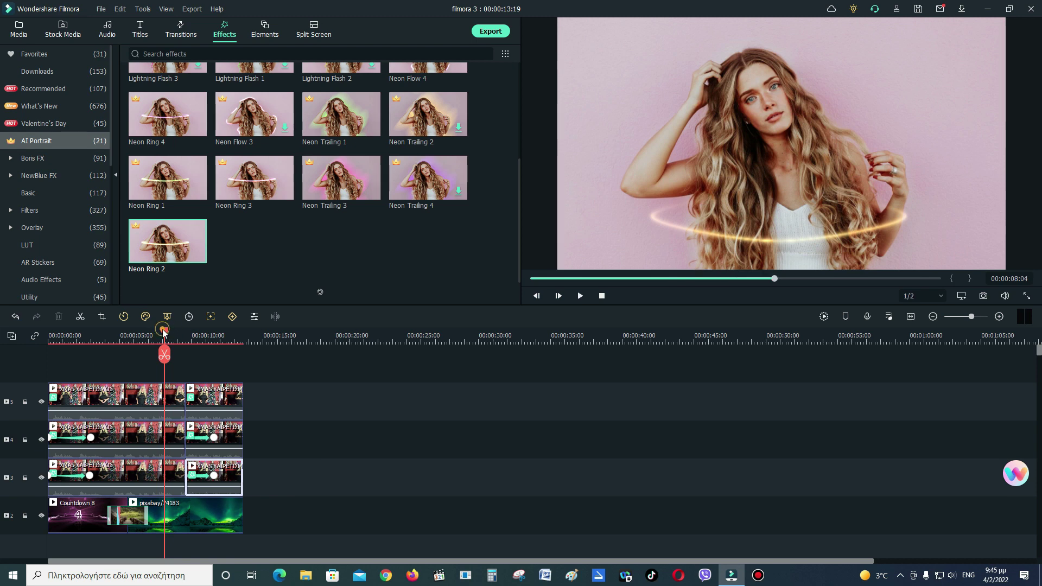
- Preview the neon ring effects on the ending, and play the whole project from the beginning
click(580, 295)
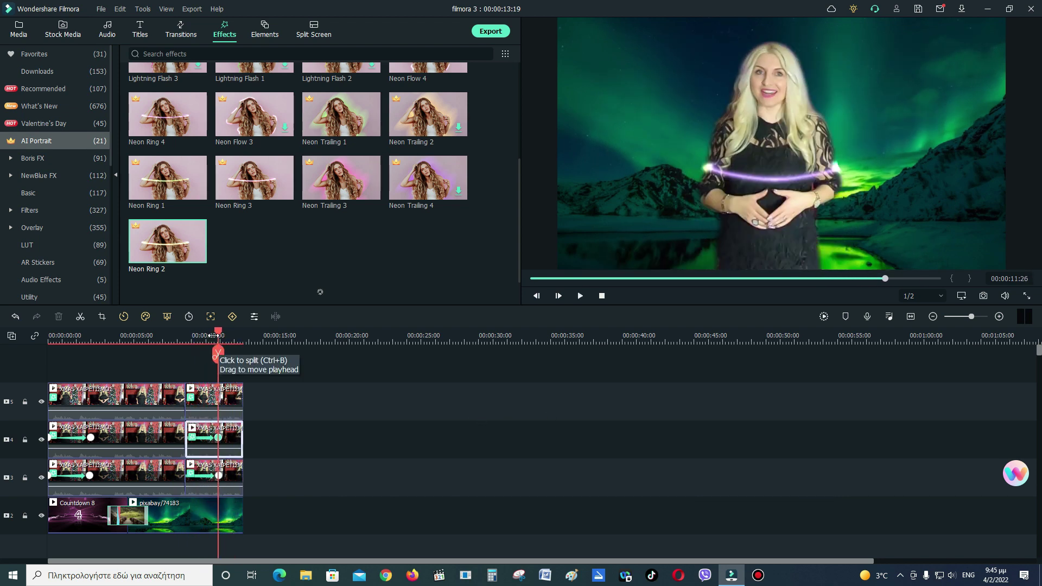
click(602, 296)
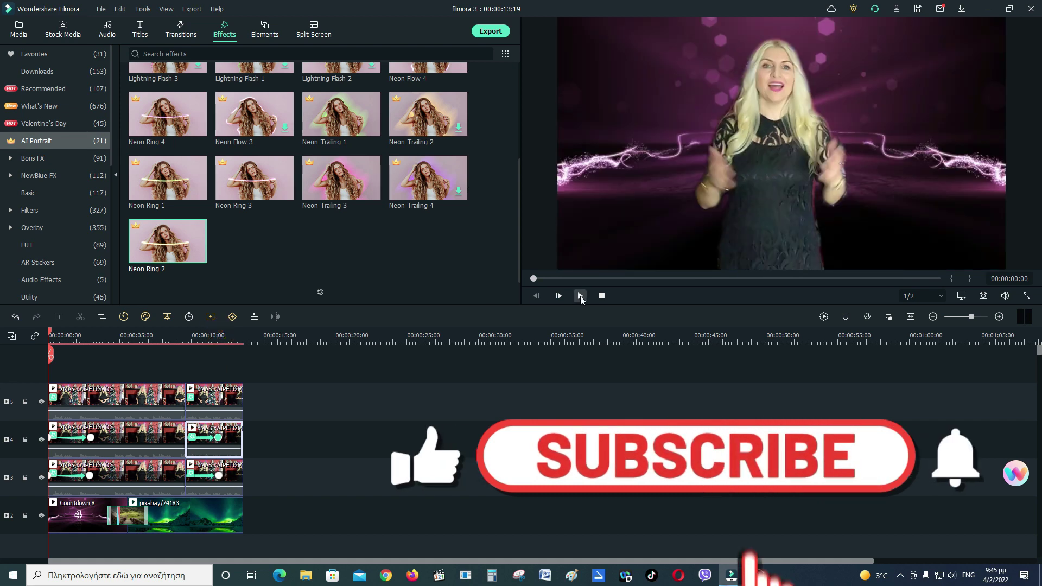
click(580, 296)
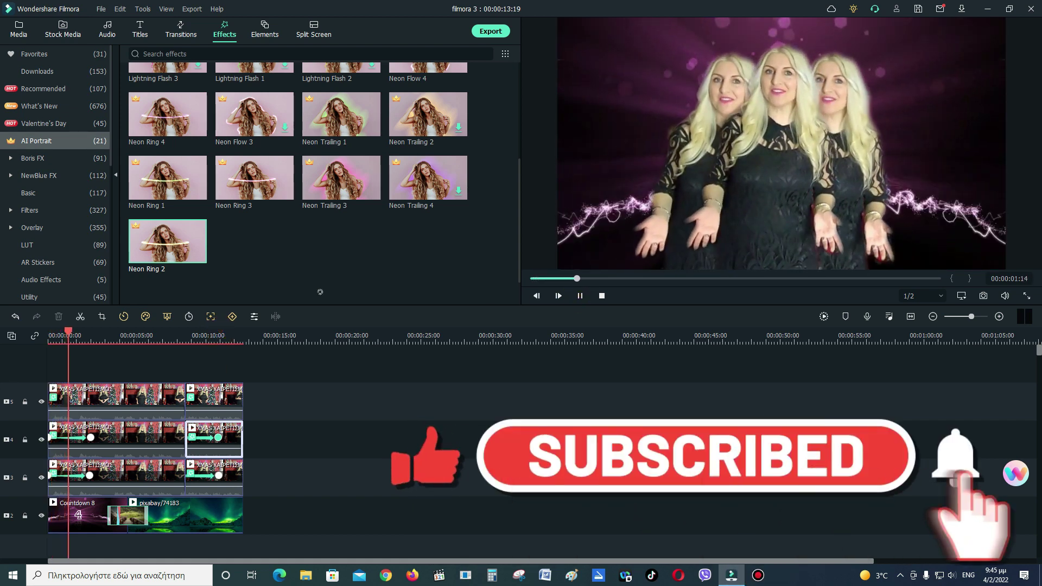